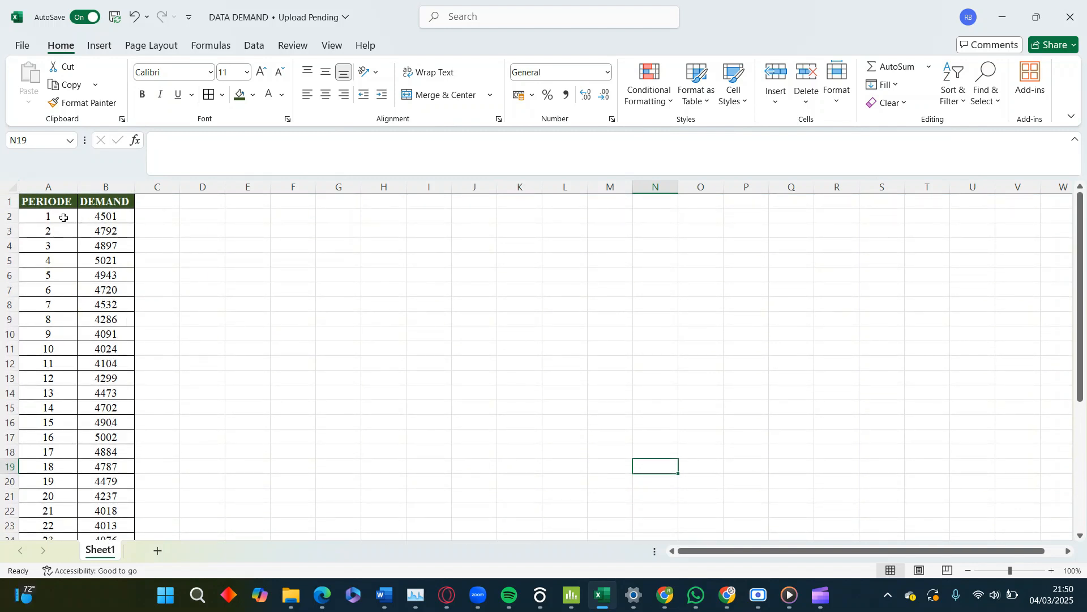
Copy the 36 period and demand rows (A2:B37) from the Excel sheet into the Minitab worksheet, starting at row 1 of C1
drag(66, 218, 85, 508)
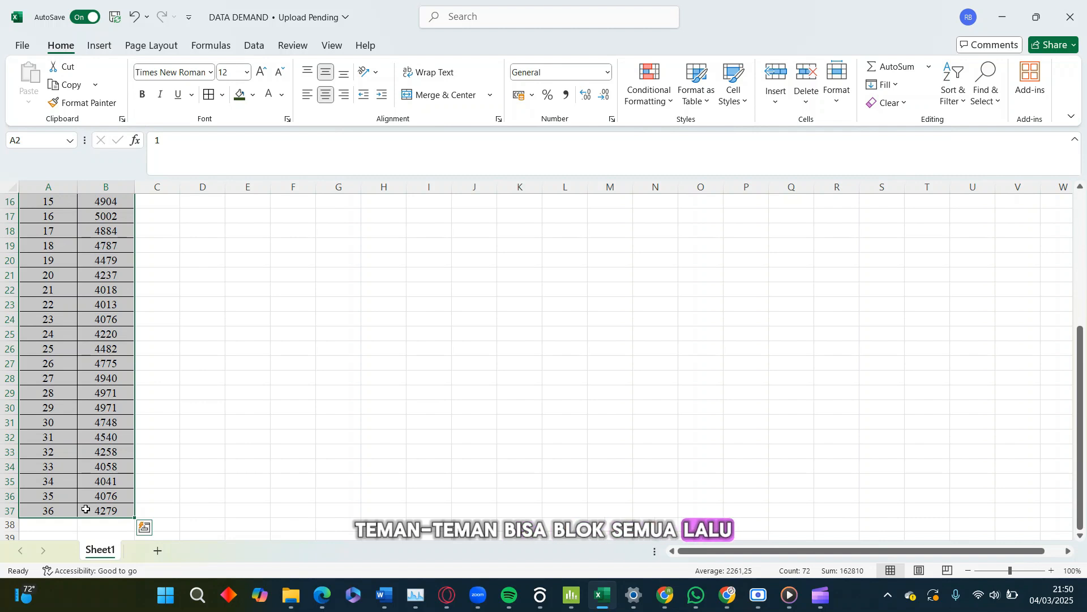
key(ctrl+c)
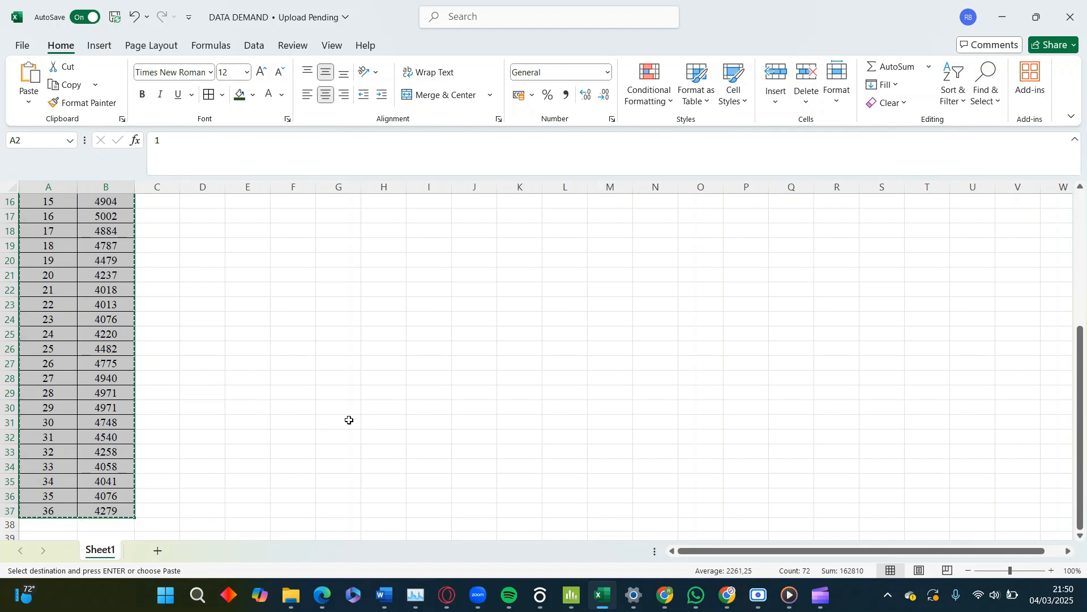
key(alt+Tab)
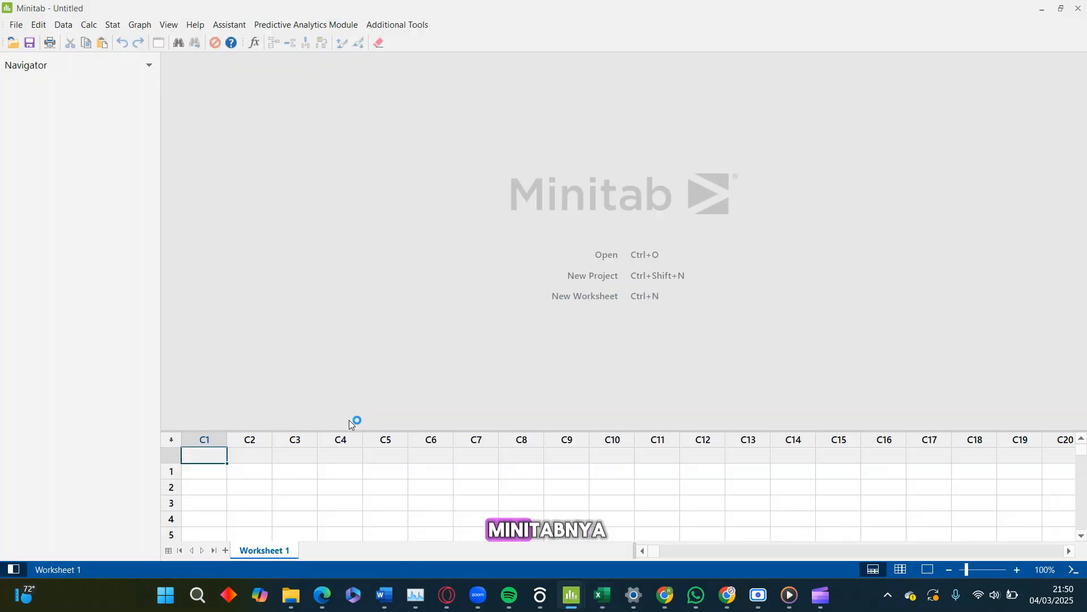
click(204, 472)
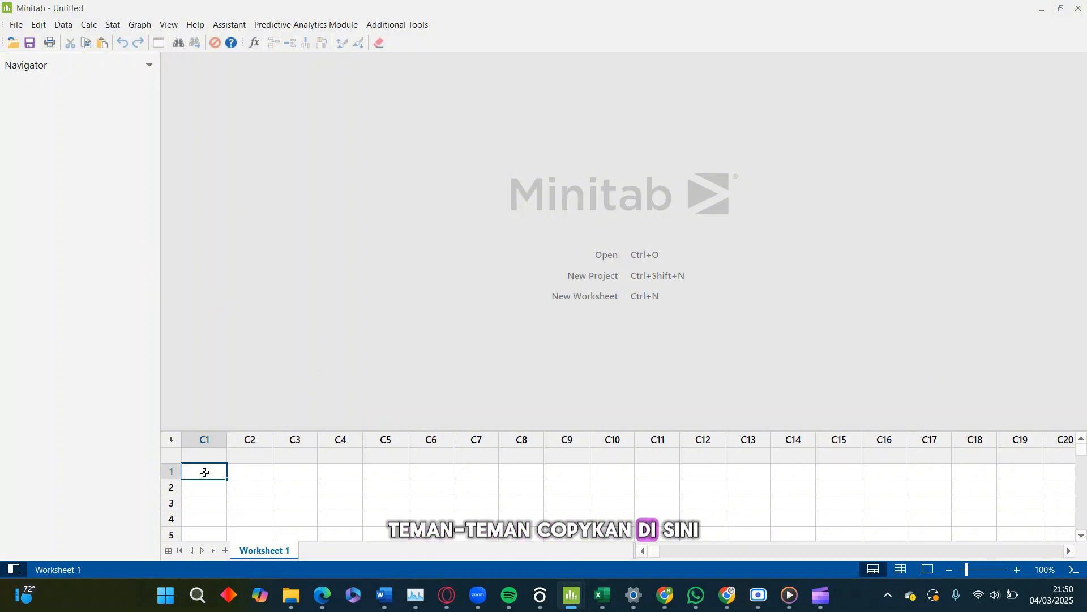
key(ctrl+v)
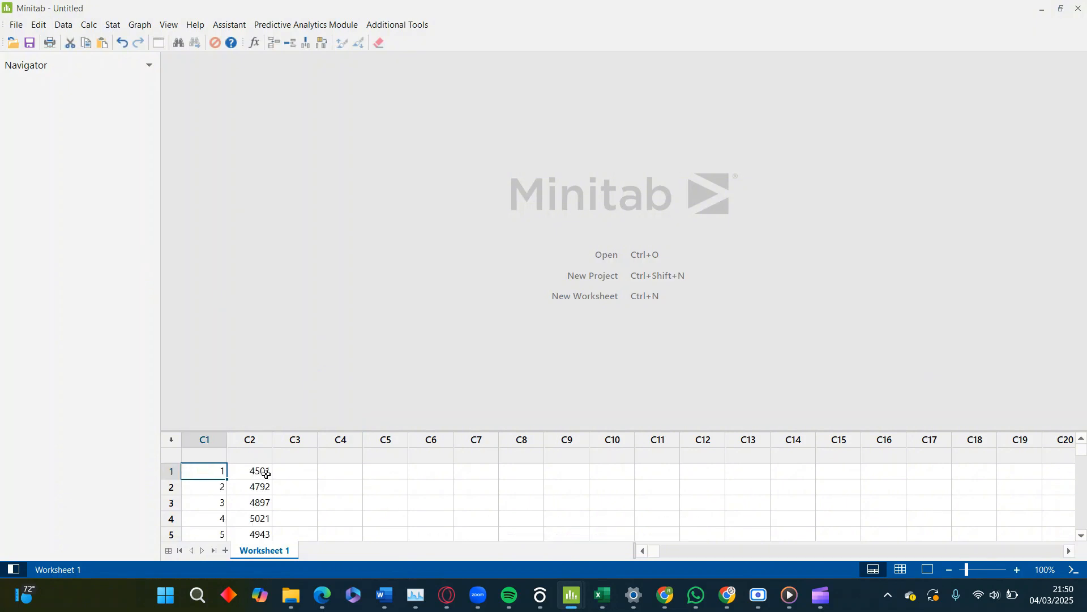
Name worksheet column C1 PERIODE and column C2 DEMAND
click(211, 455)
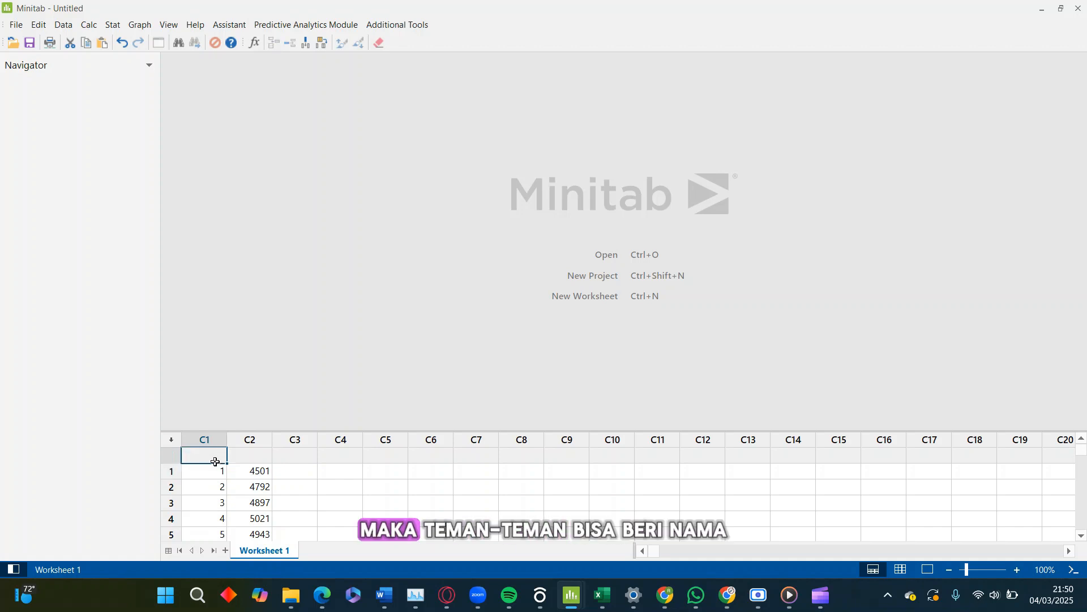
text(pe)
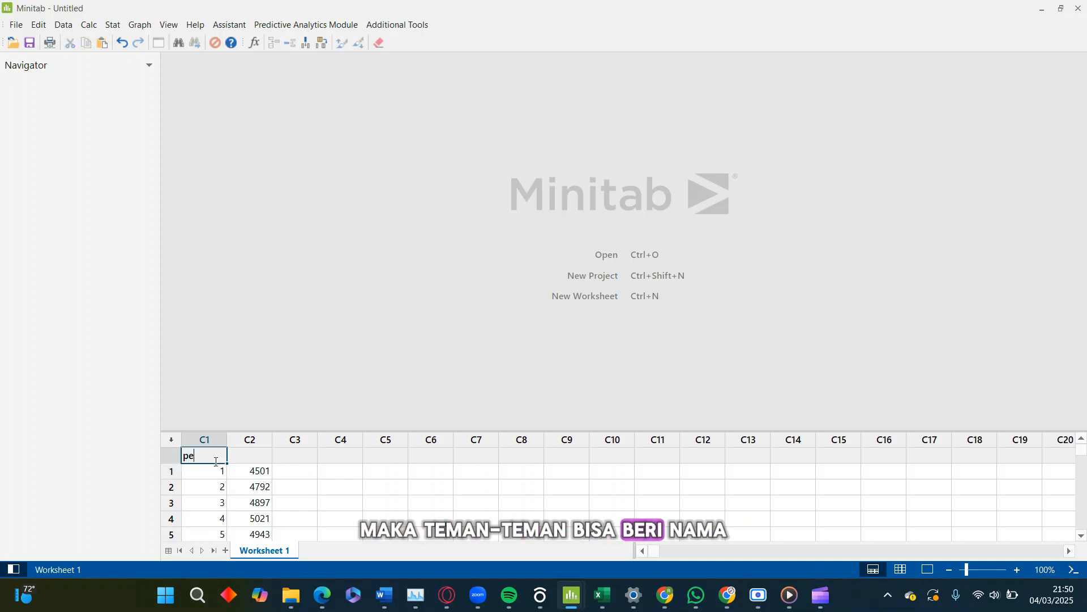
key(BackSpace)
key(BackSpace)
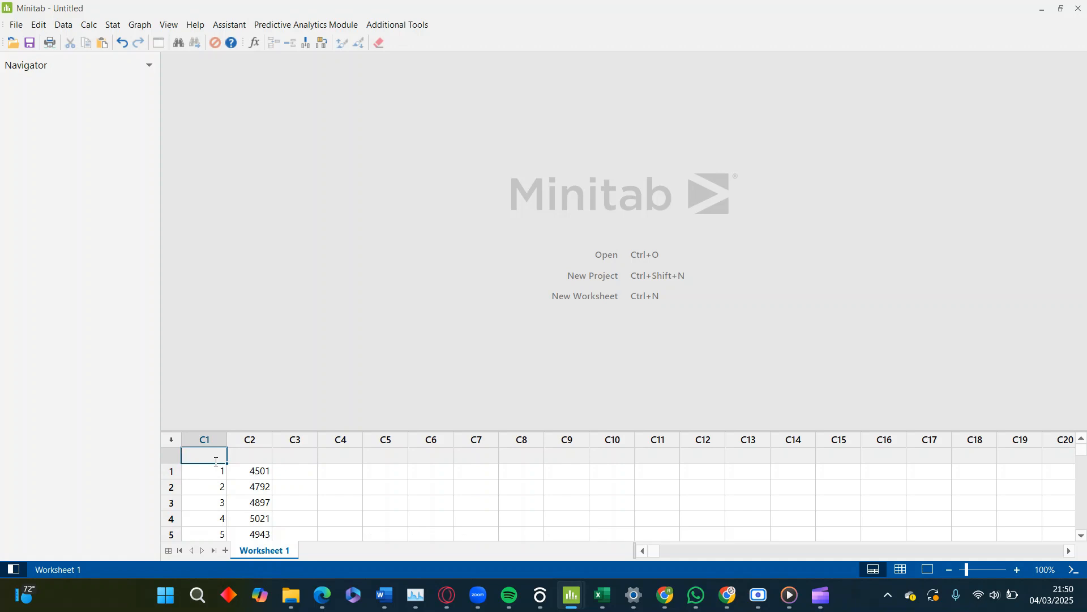
text(PERIODE)
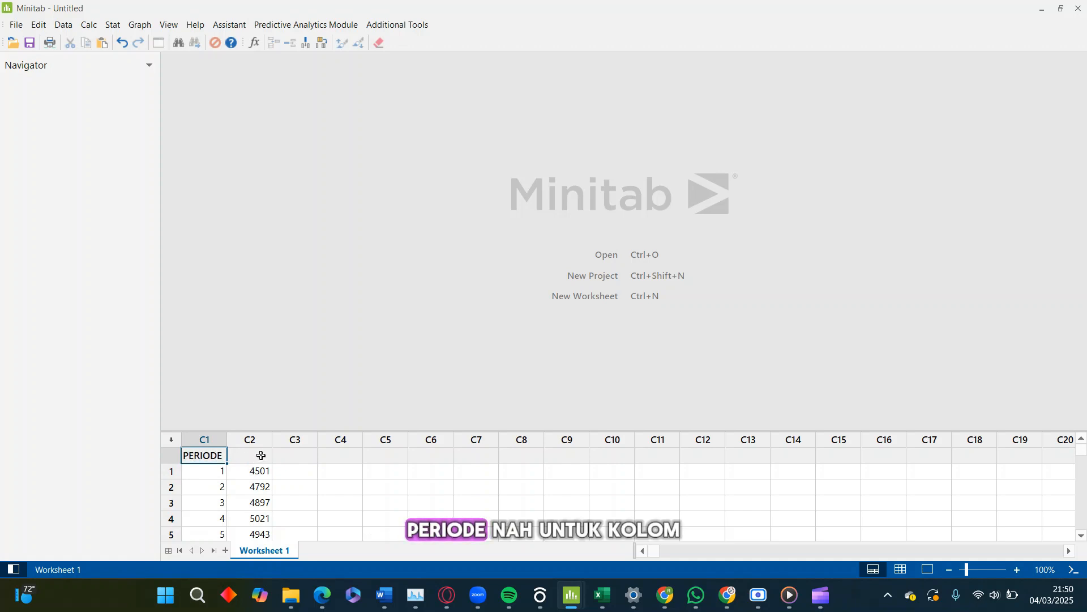
click(261, 456)
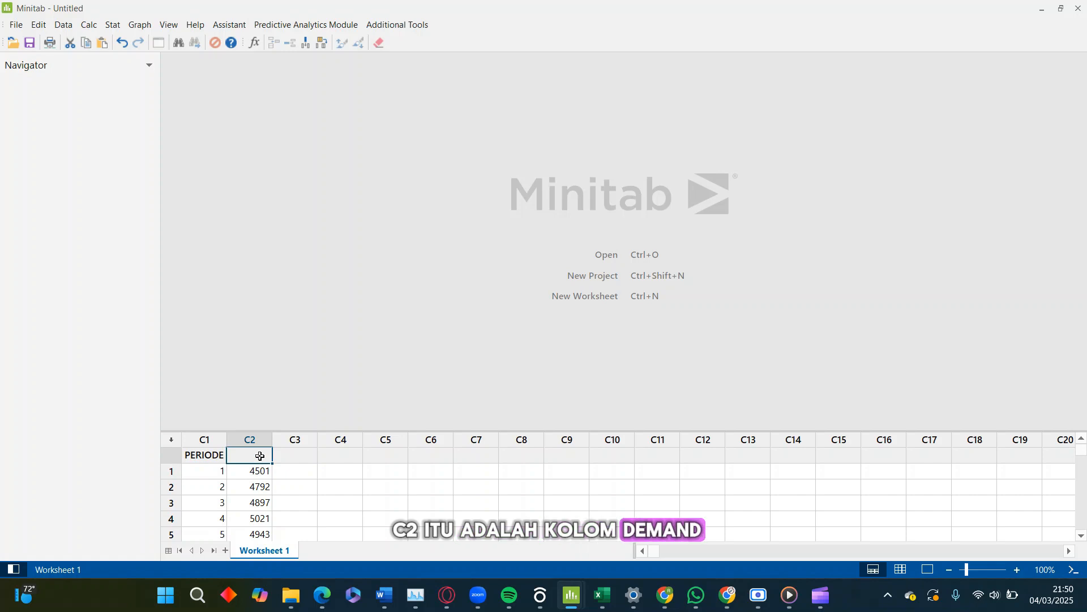
text(DE)
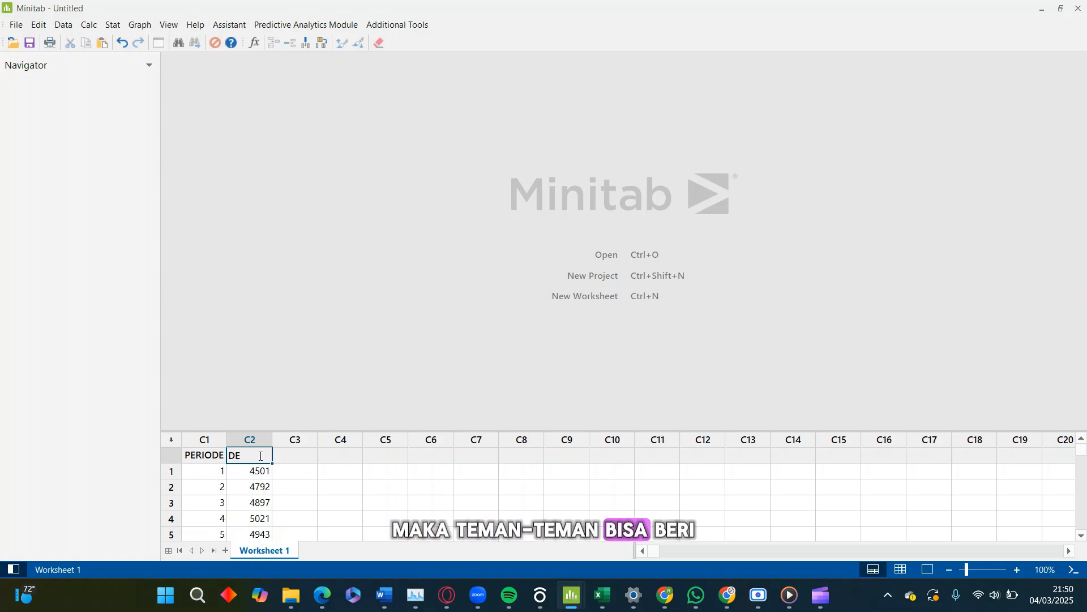
text(M)
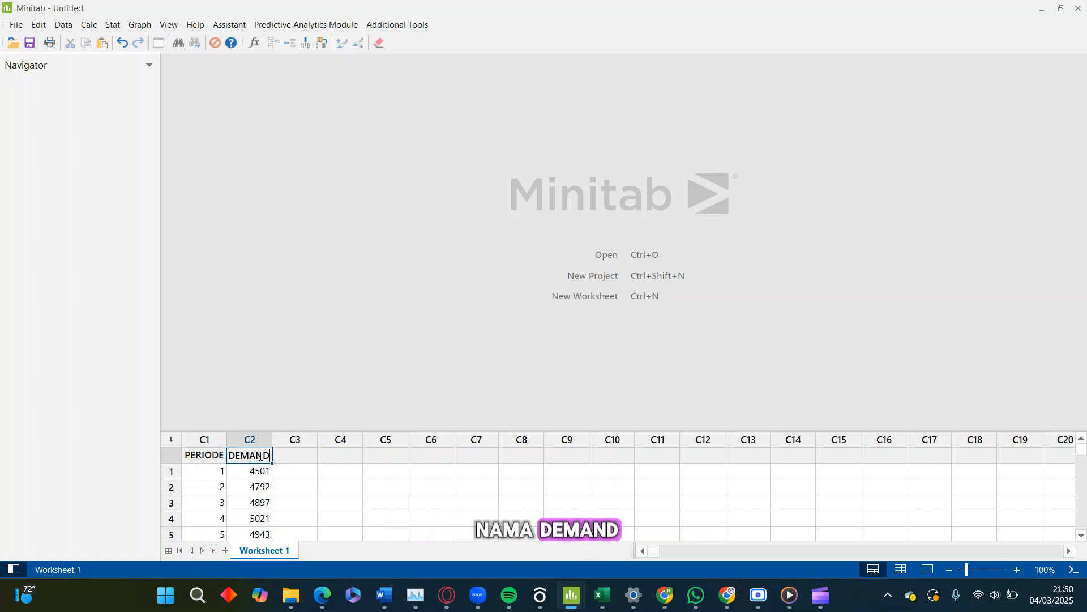
text(AND)
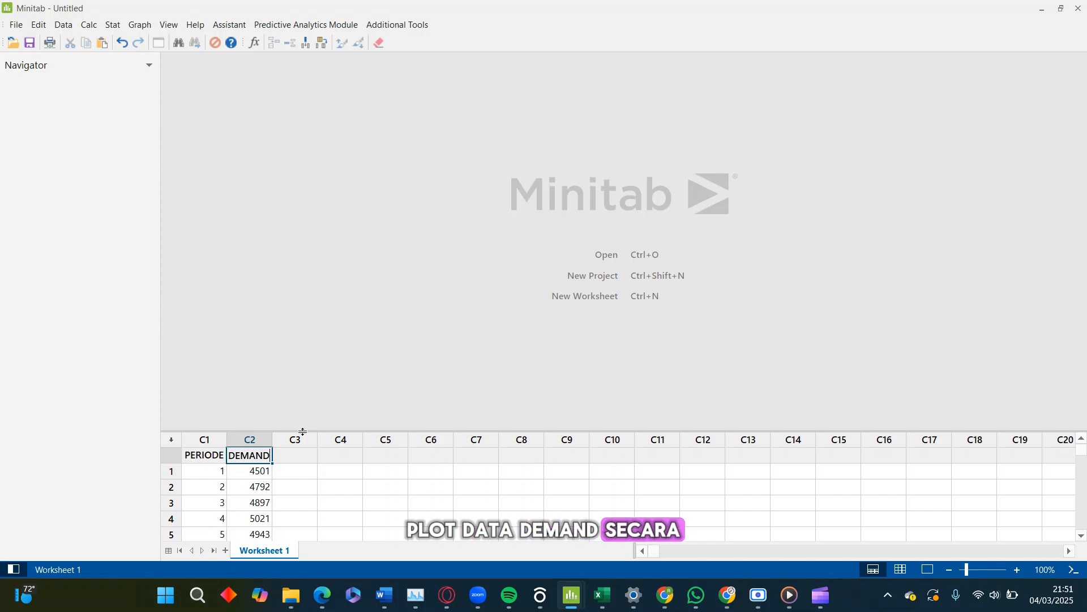
Begin a Simple time series plot with DEMAND as the series
drag(303, 434, 323, 179)
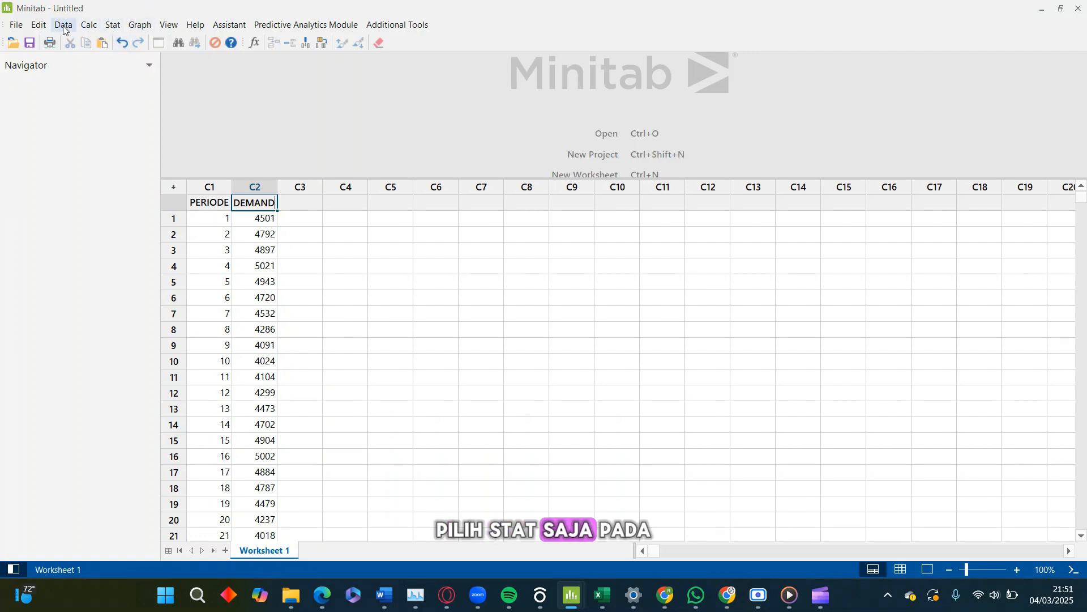
click(113, 24)
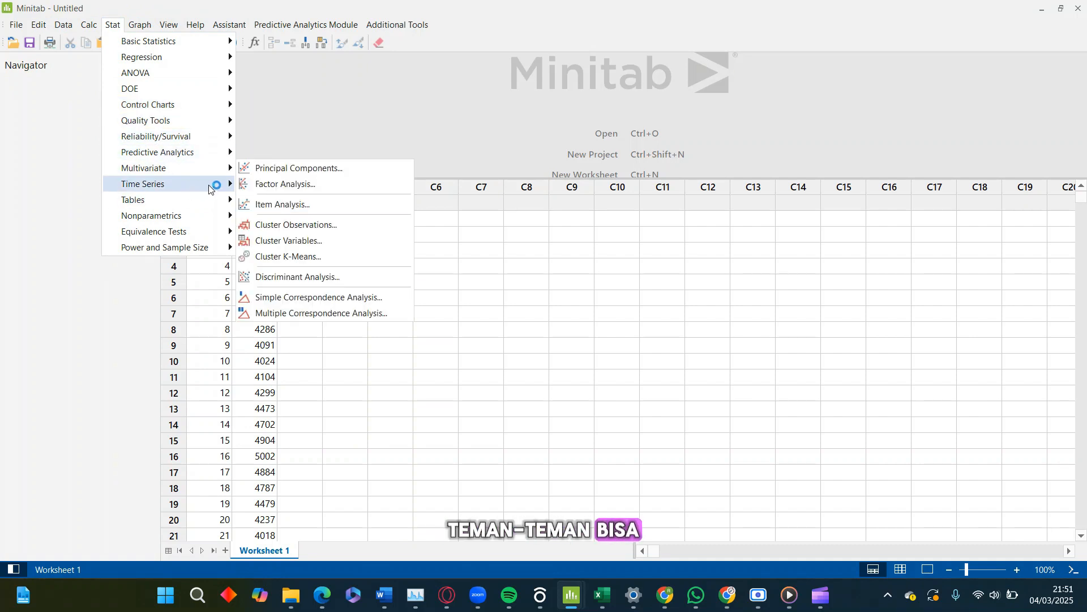
mouse_move(205, 187)
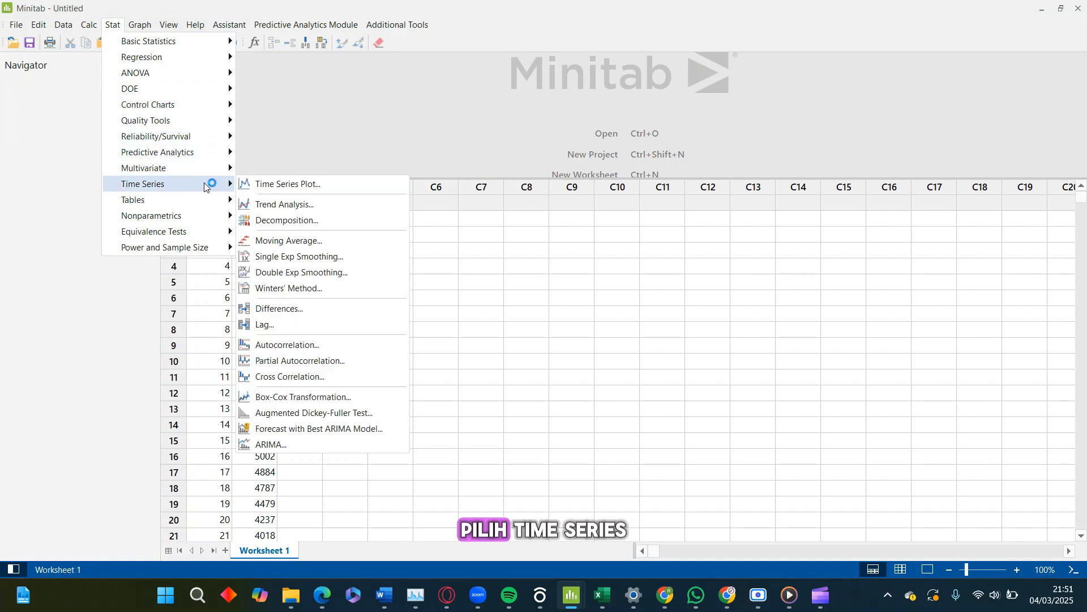
click(270, 184)
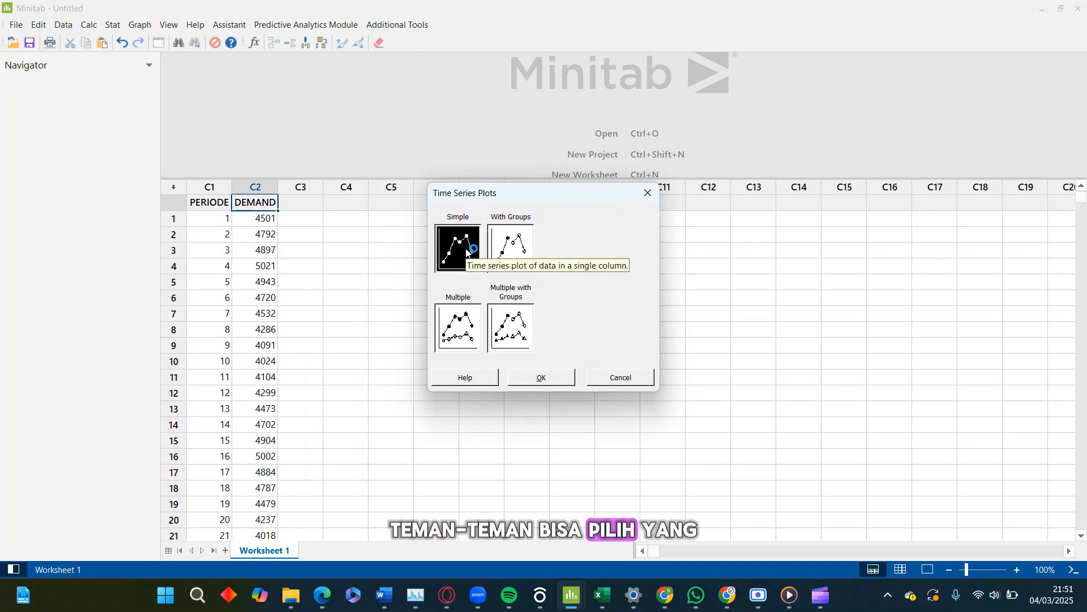
click(552, 383)
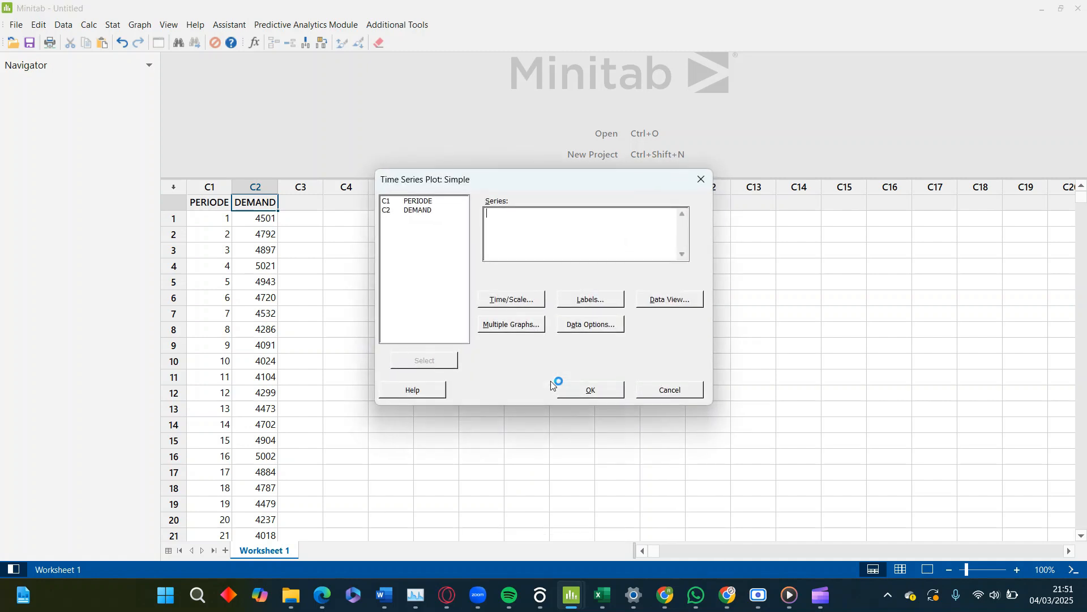
click(419, 210)
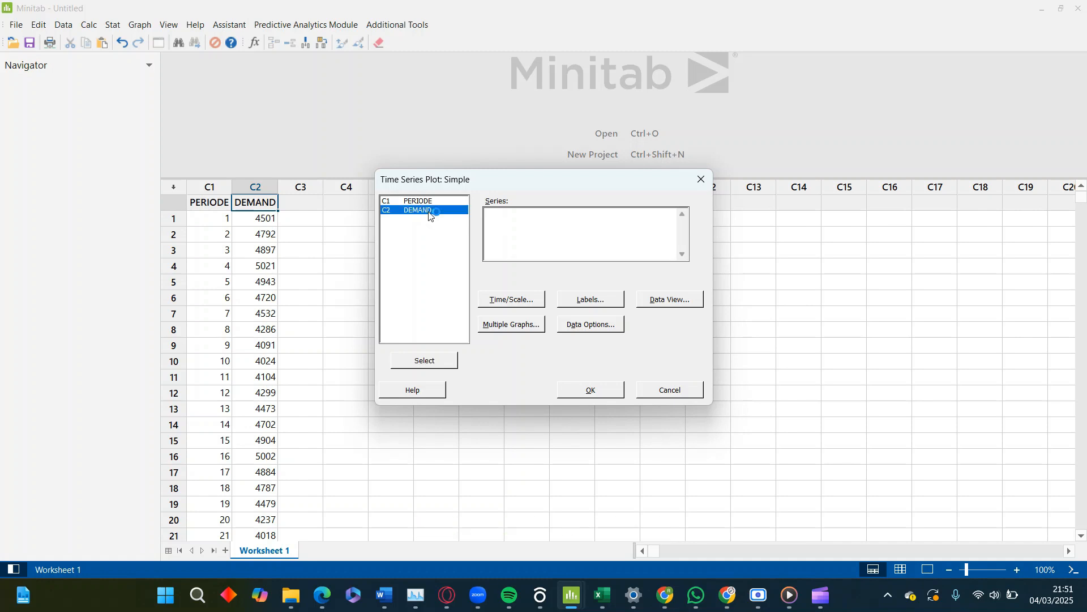
click(443, 369)
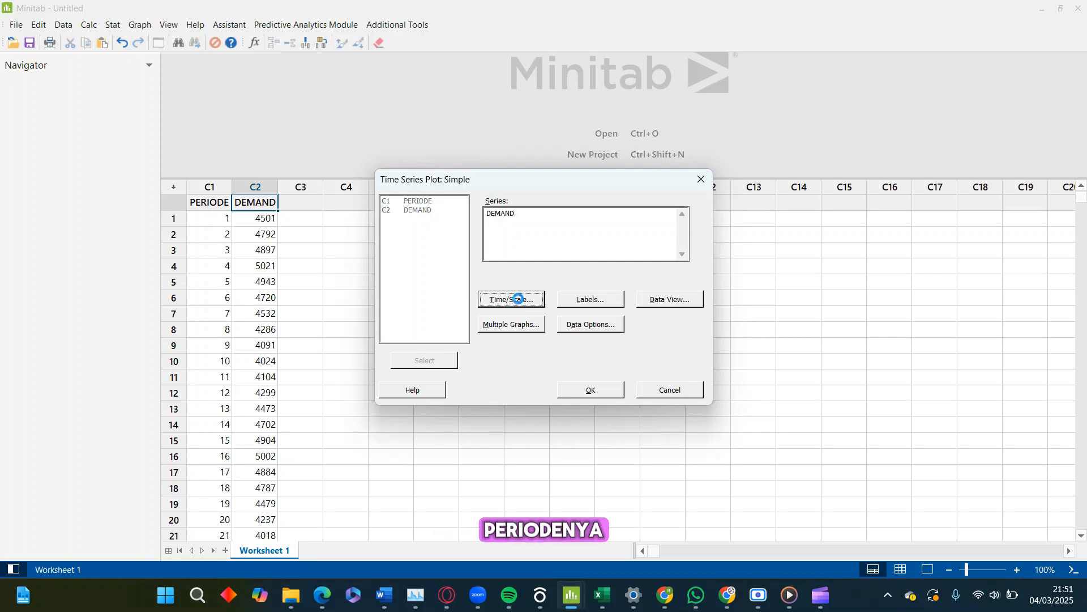
Set the plot's time scale to Stamp with PERIODE as the stamp column, and generate the time series plot
click(521, 299)
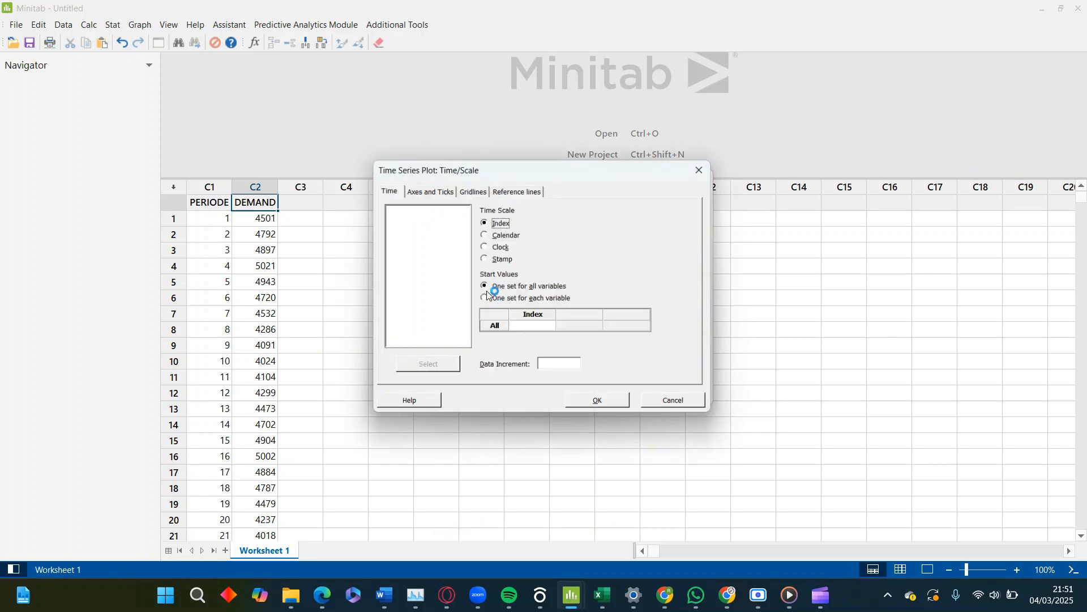
click(484, 259)
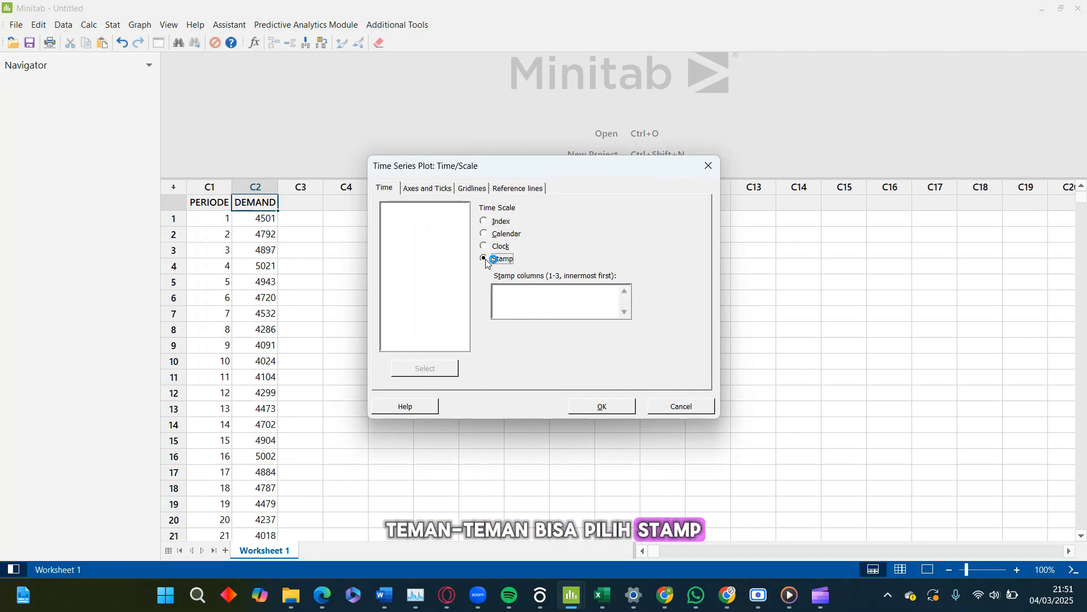
click(523, 300)
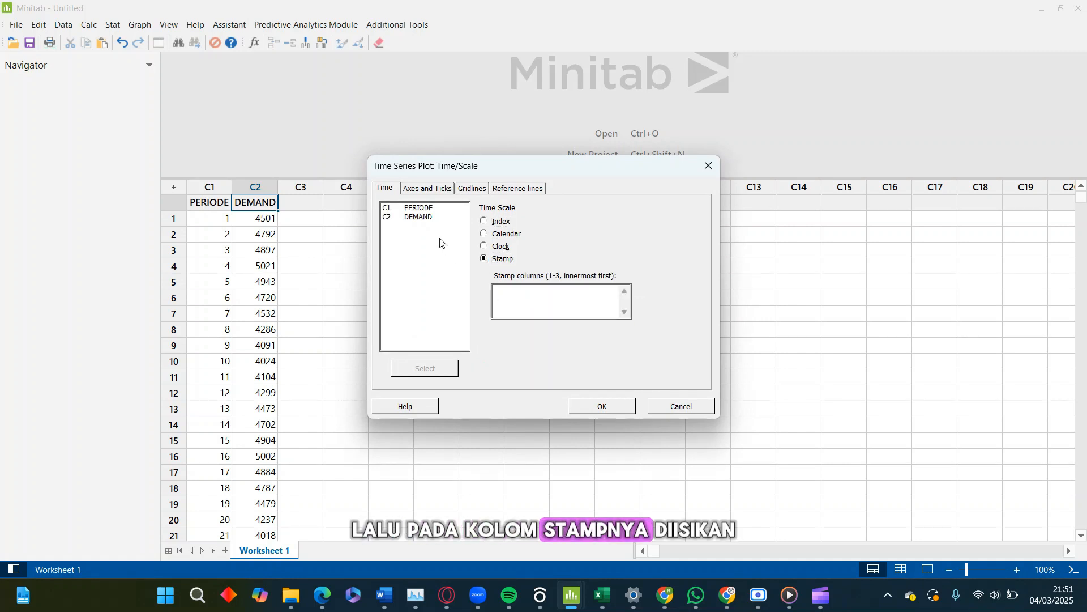
click(418, 208)
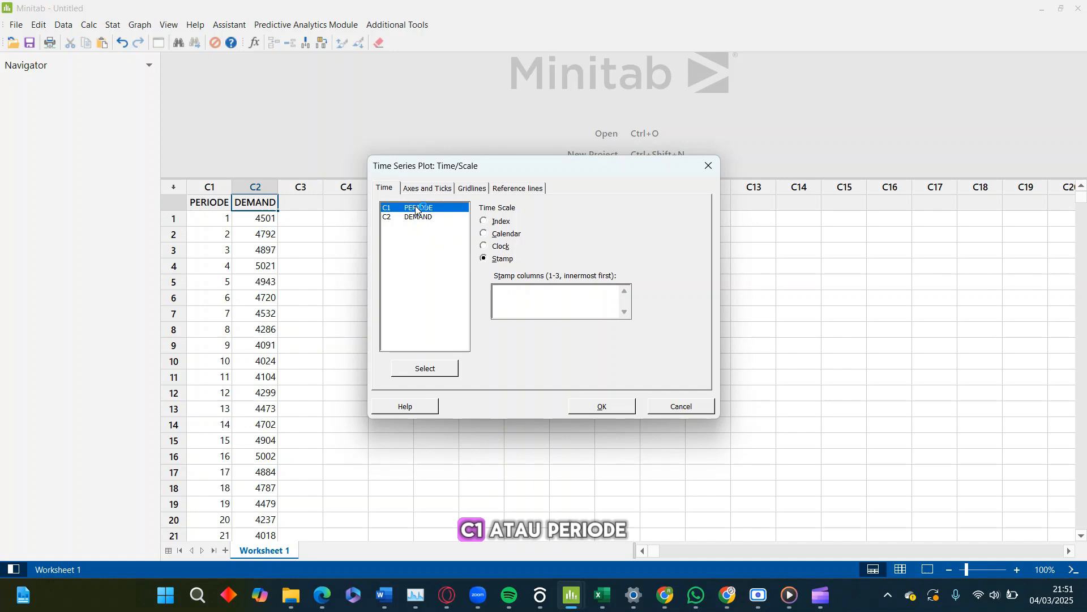
click(431, 369)
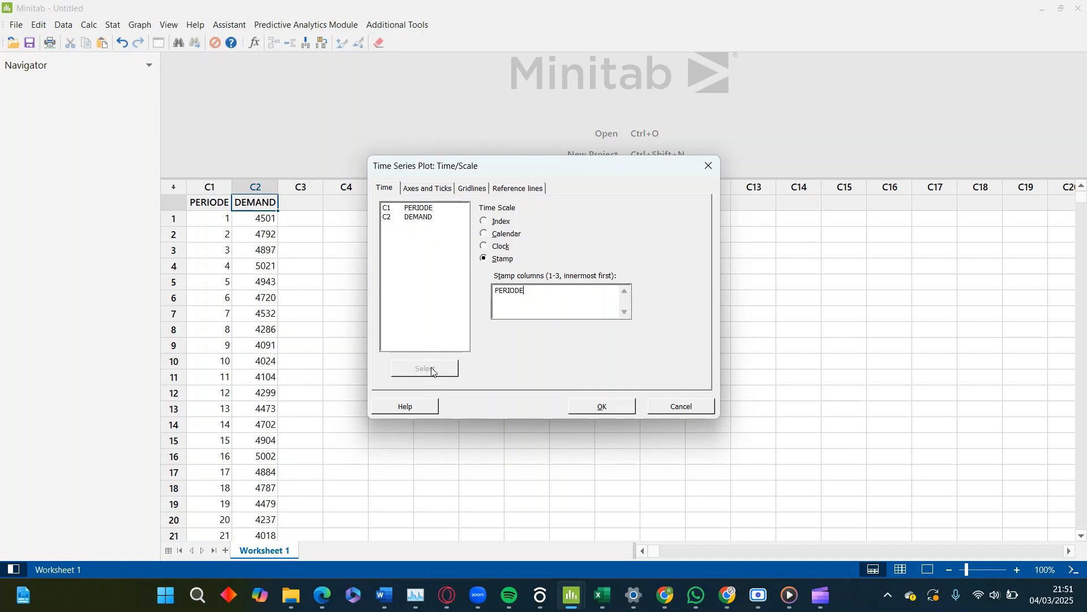
click(610, 407)
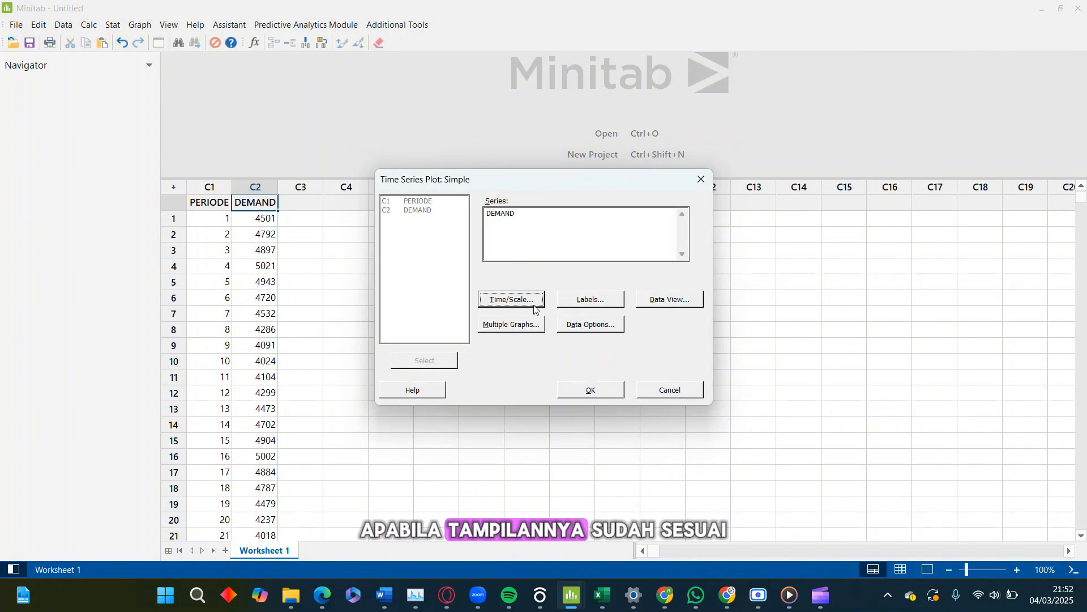
click(528, 303)
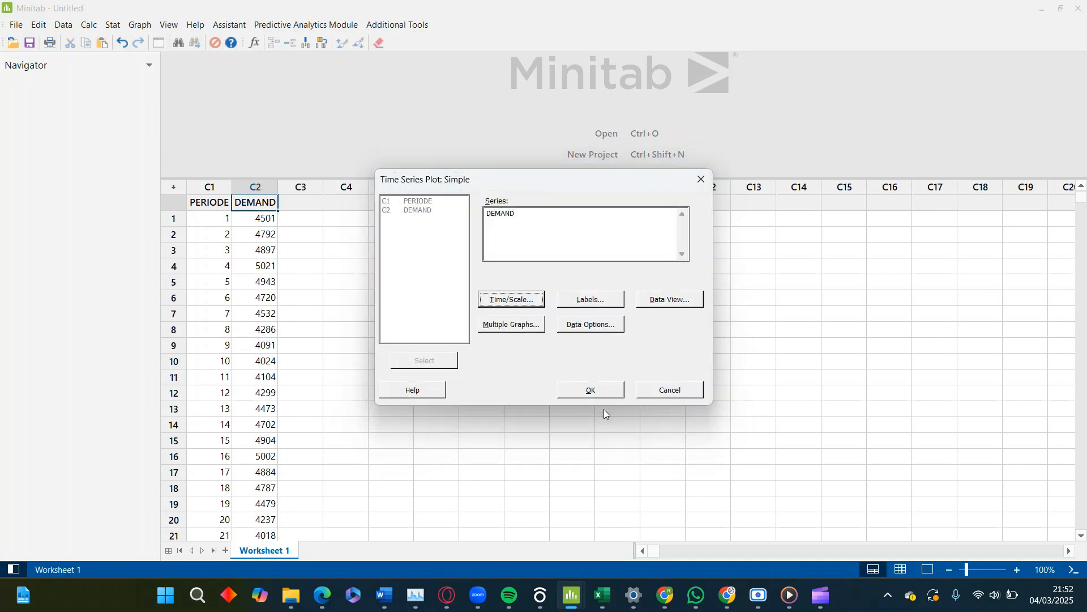
click(591, 390)
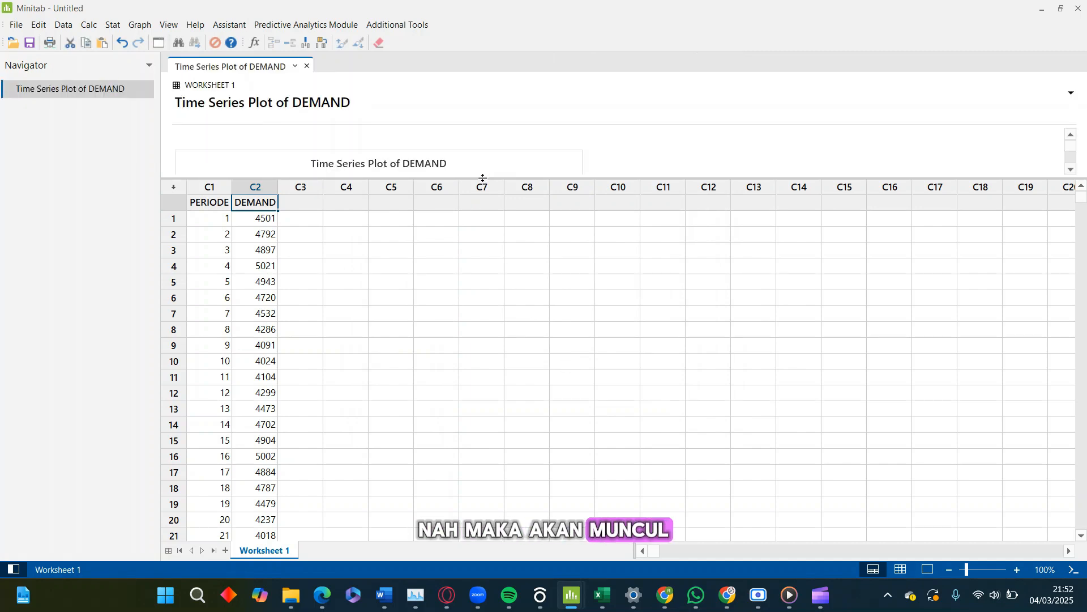
drag(483, 180, 464, 403)
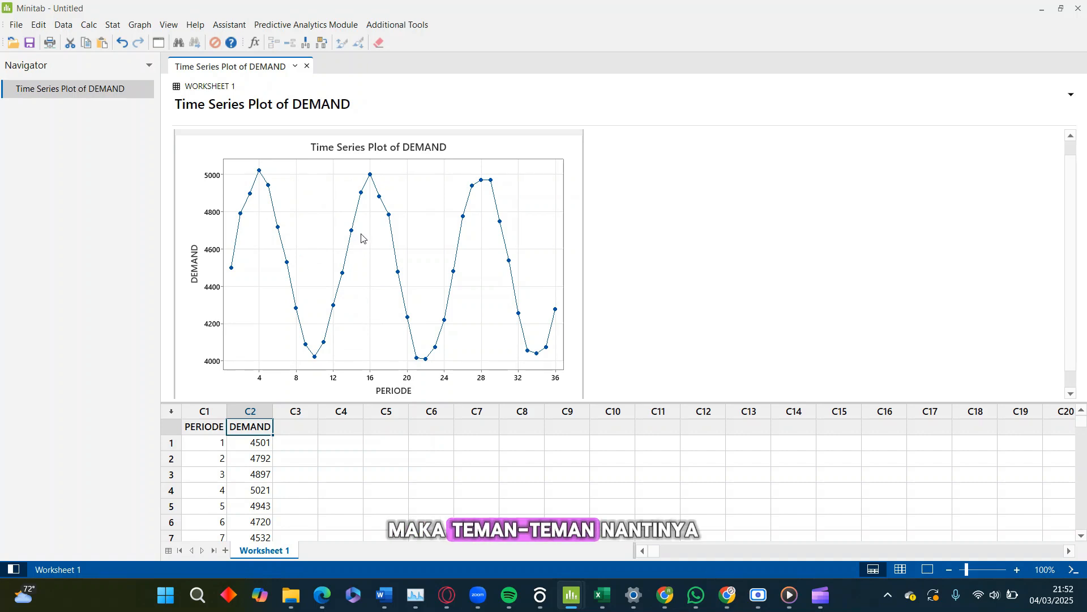
click(356, 277)
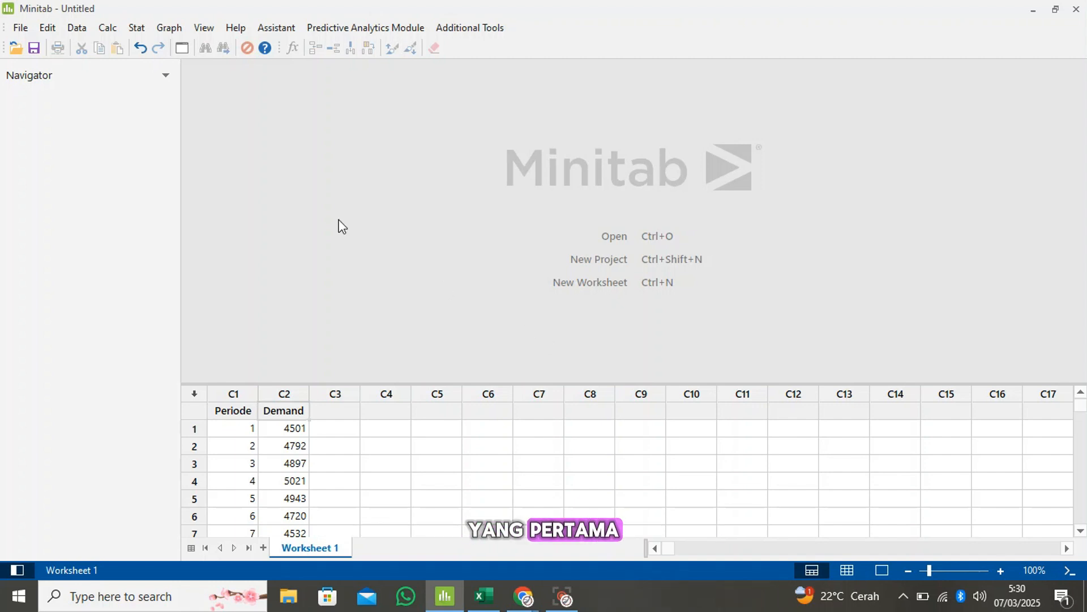
Begin a Moving Average analysis of Demand with an MA length of 2 and centered moving averages
click(137, 30)
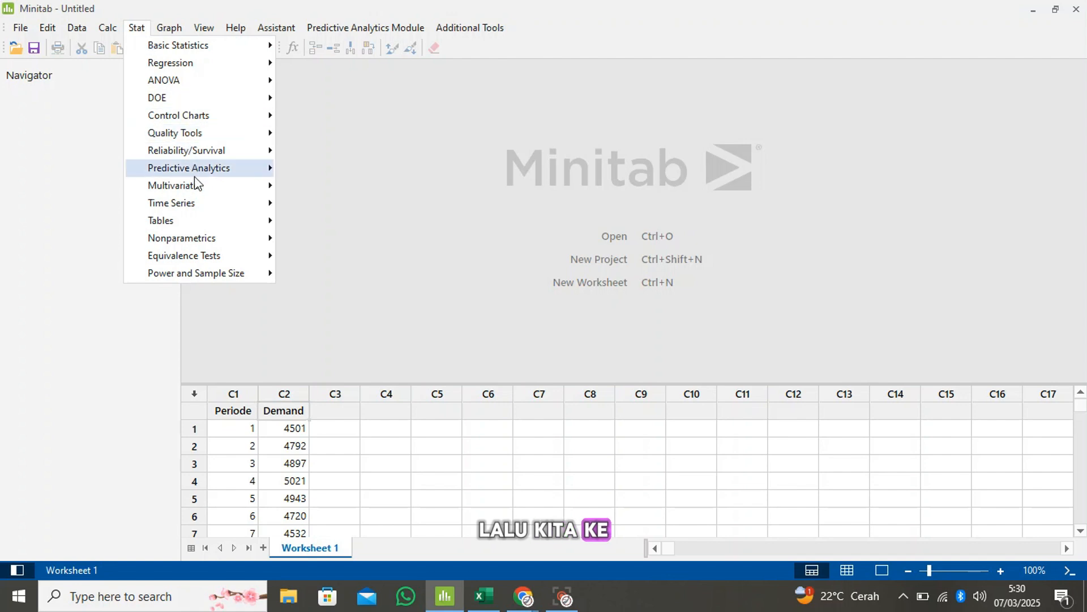
mouse_move(194, 205)
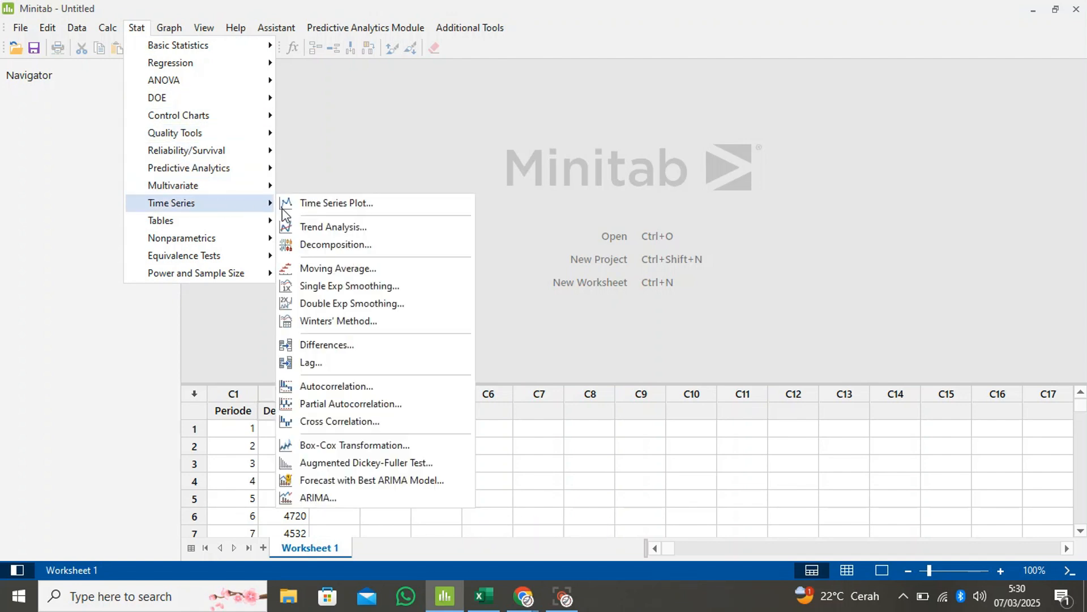
click(345, 262)
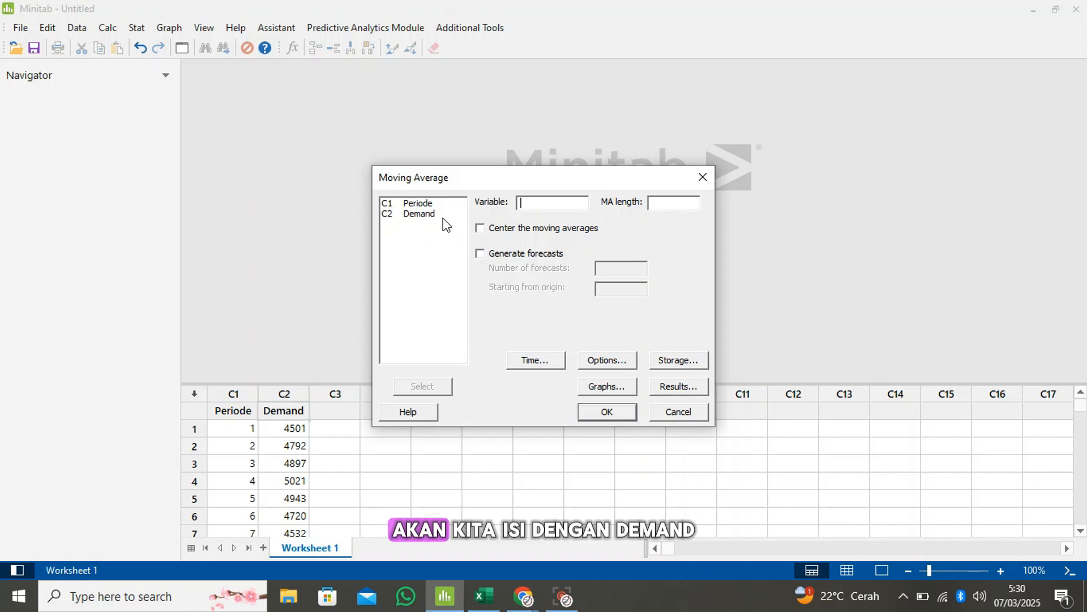
click(420, 214)
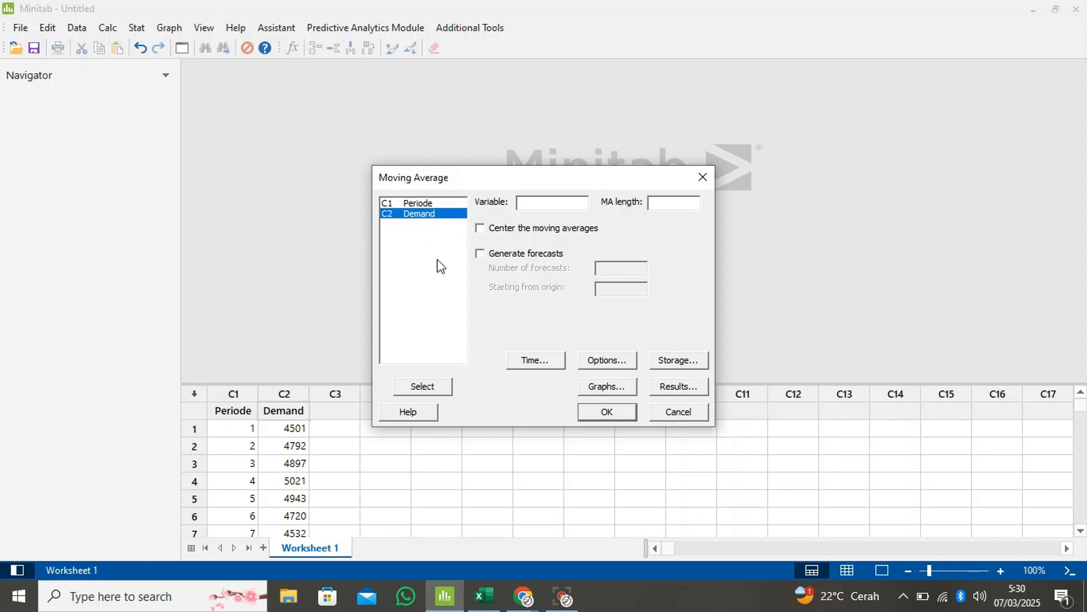
click(440, 390)
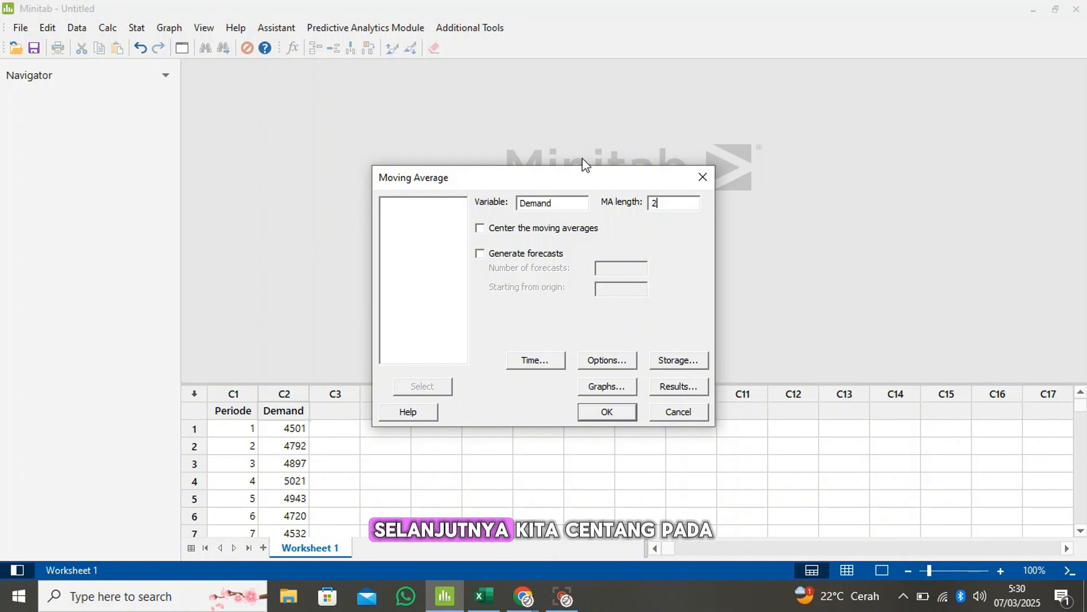
click(480, 229)
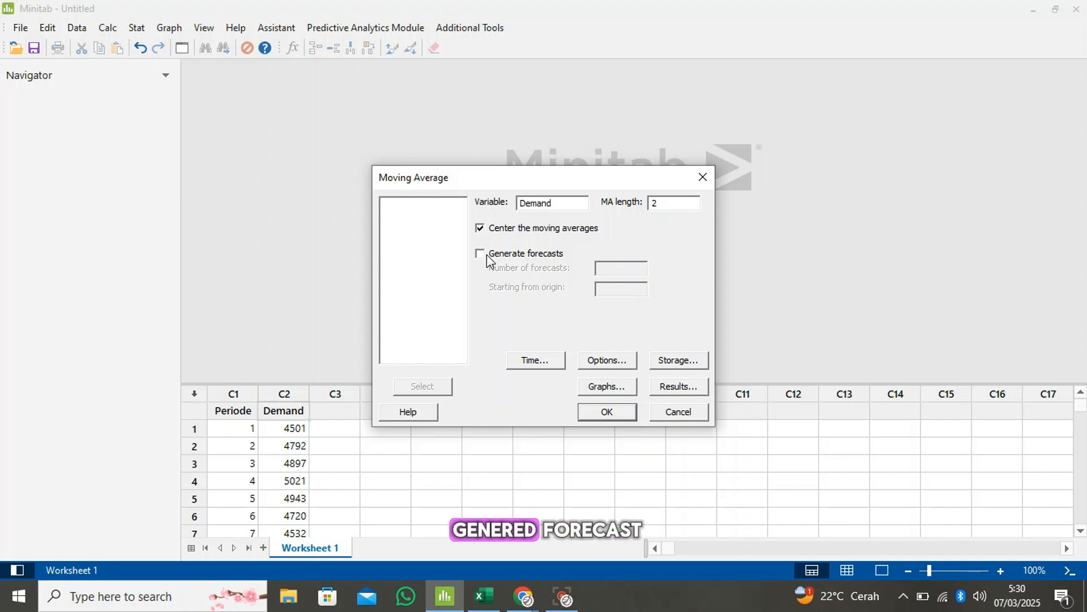
Have the moving average analysis generate 4 forecasts starting from origin 36
click(488, 258)
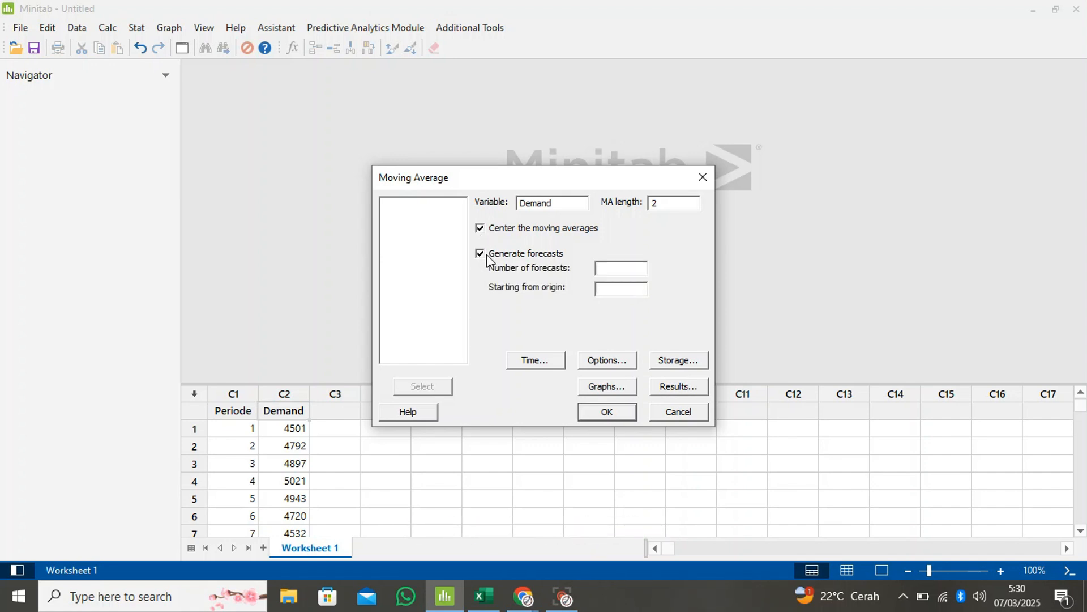
click(618, 269)
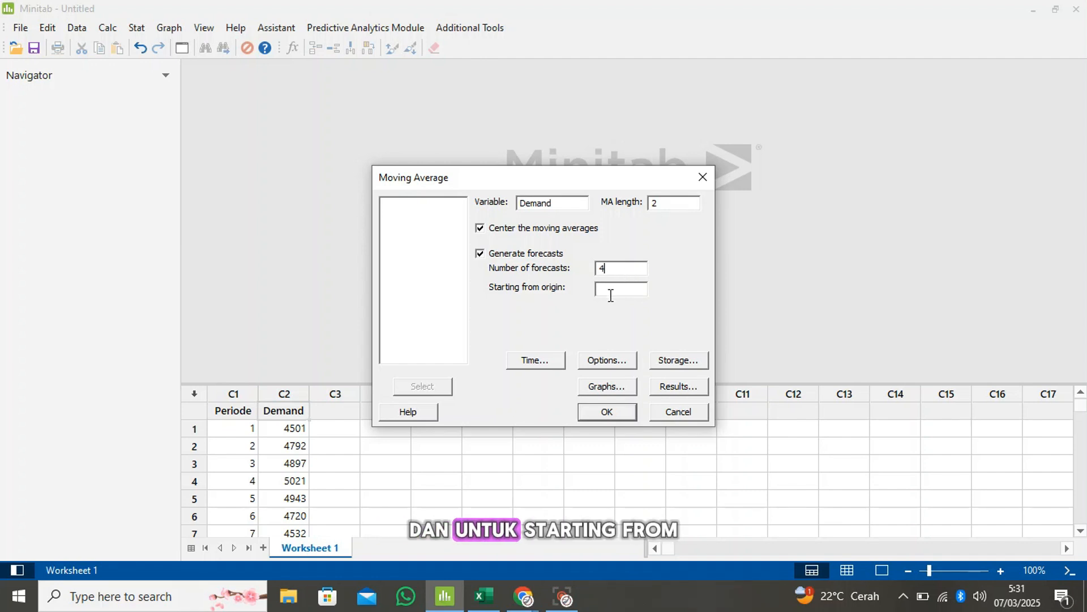
click(611, 294)
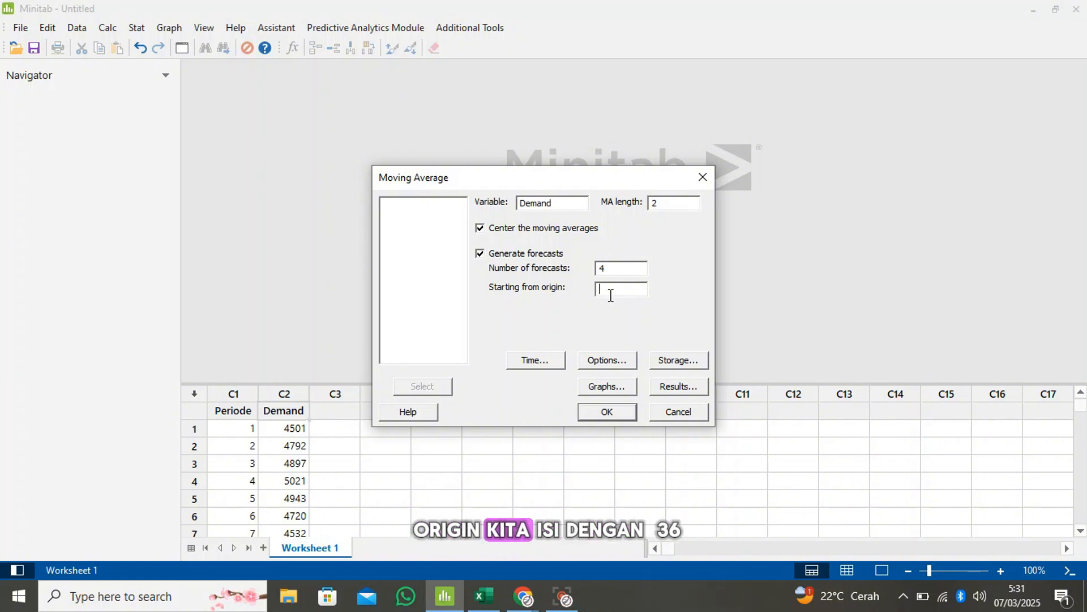
text(36)
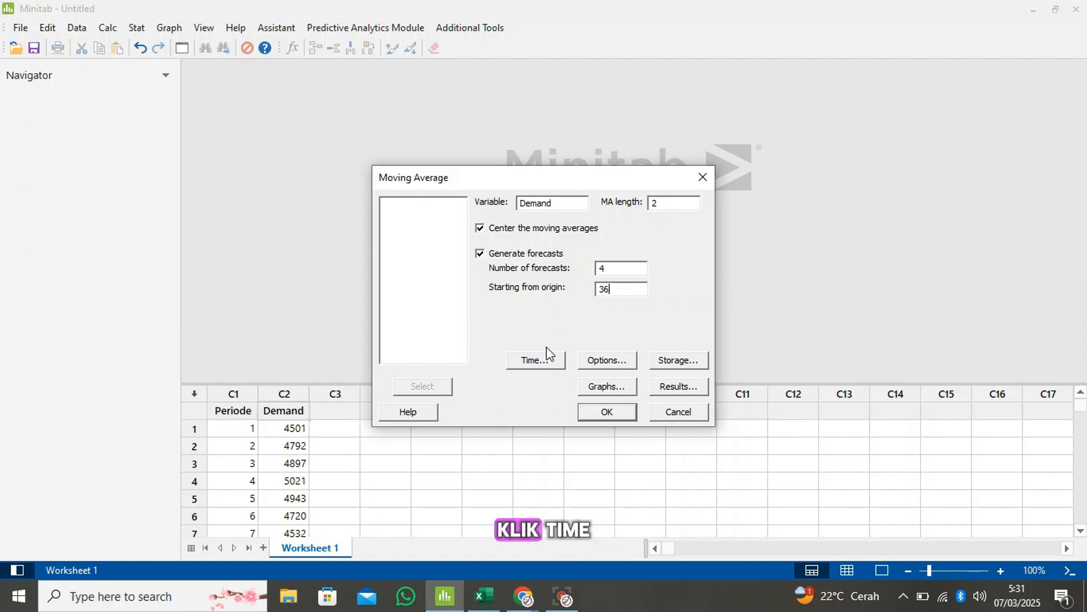
Set the moving average time scale to Stamp with Periode as the stamp column
click(539, 359)
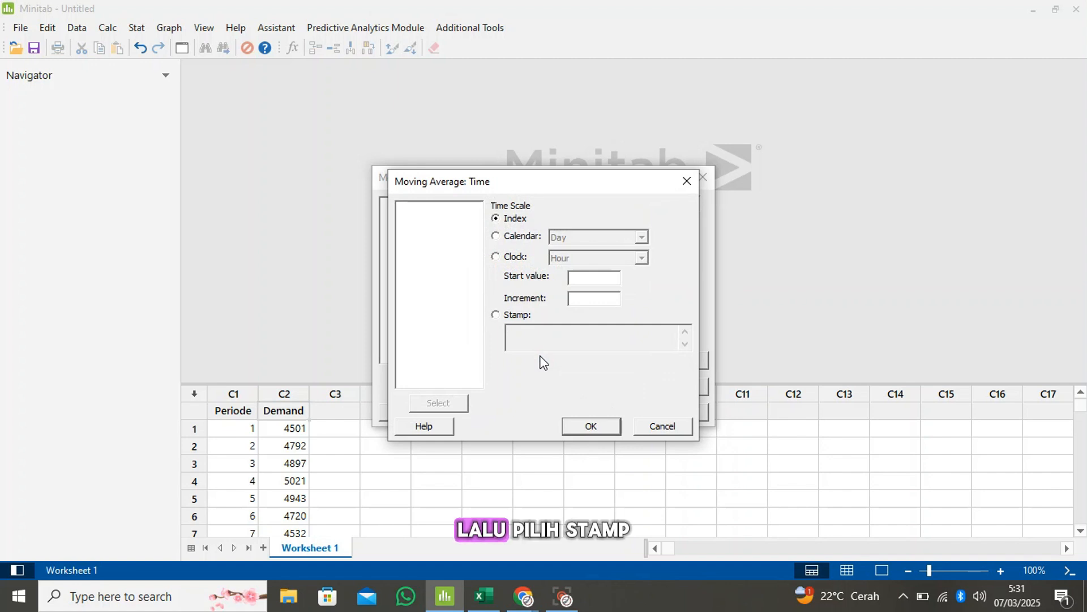
click(496, 316)
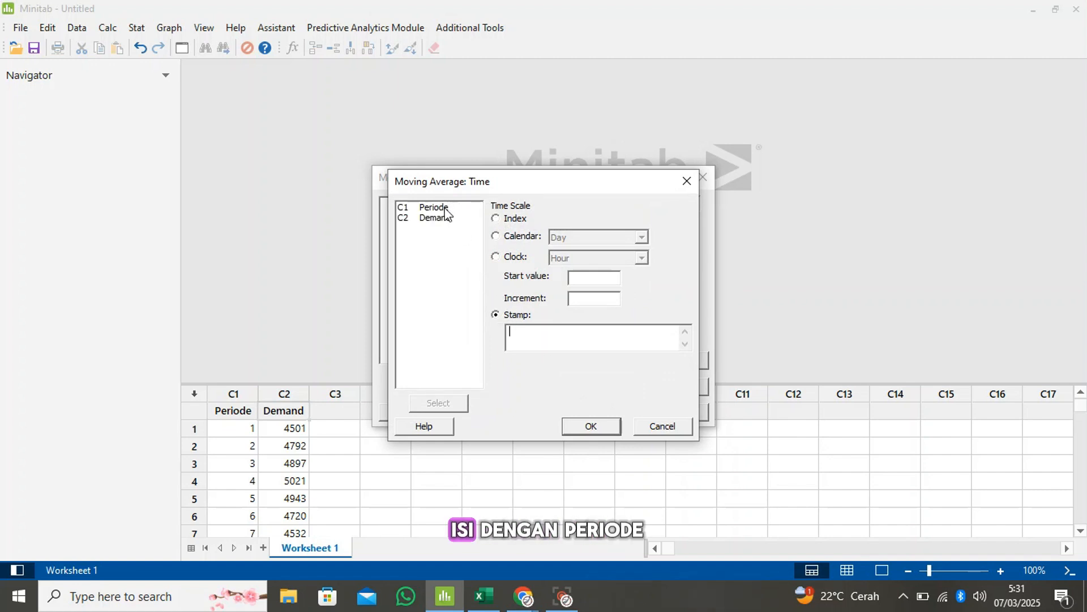
click(447, 208)
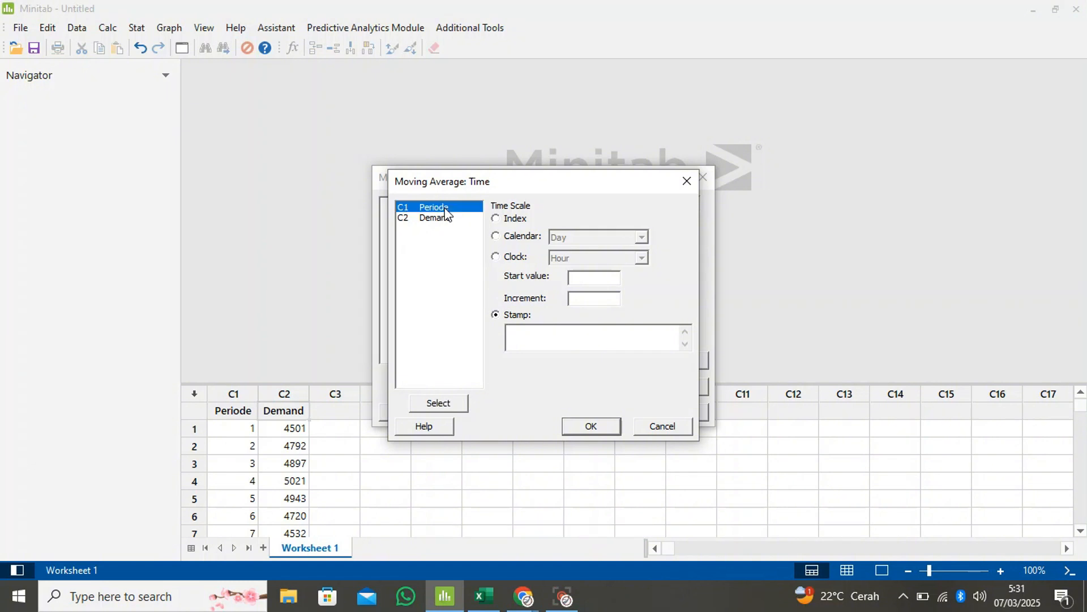
click(446, 403)
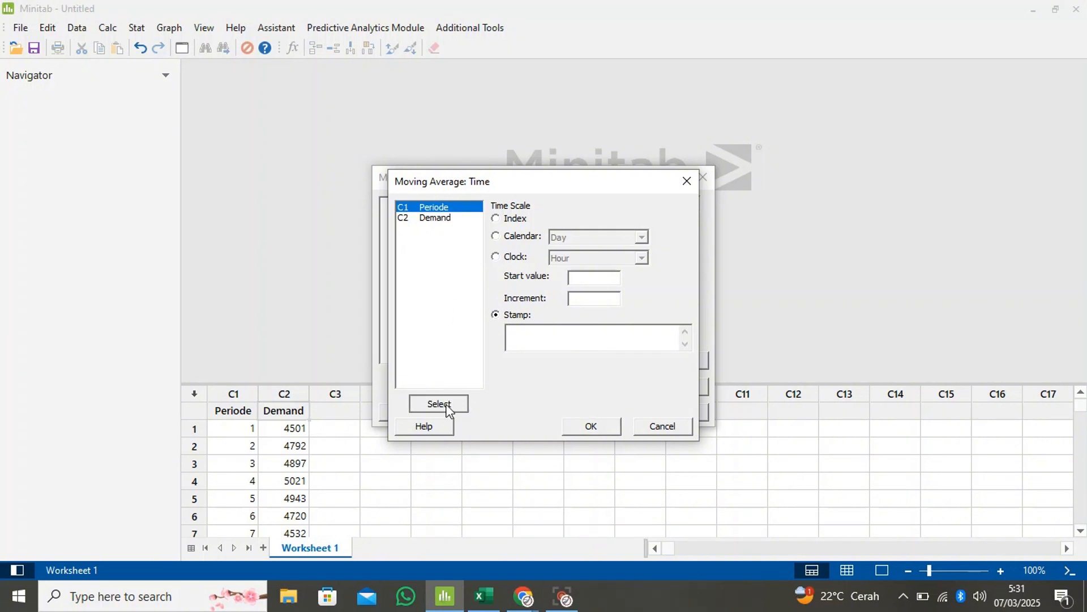
click(577, 425)
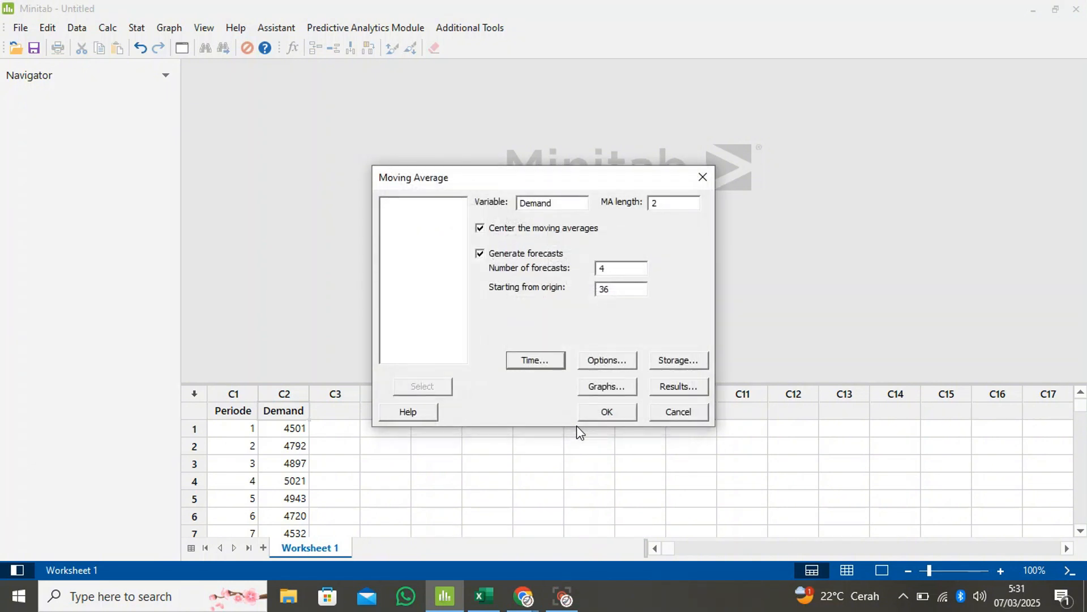
Store the forecasts in the worksheet and use the predicted vs. actual plot for the moving average
click(678, 360)
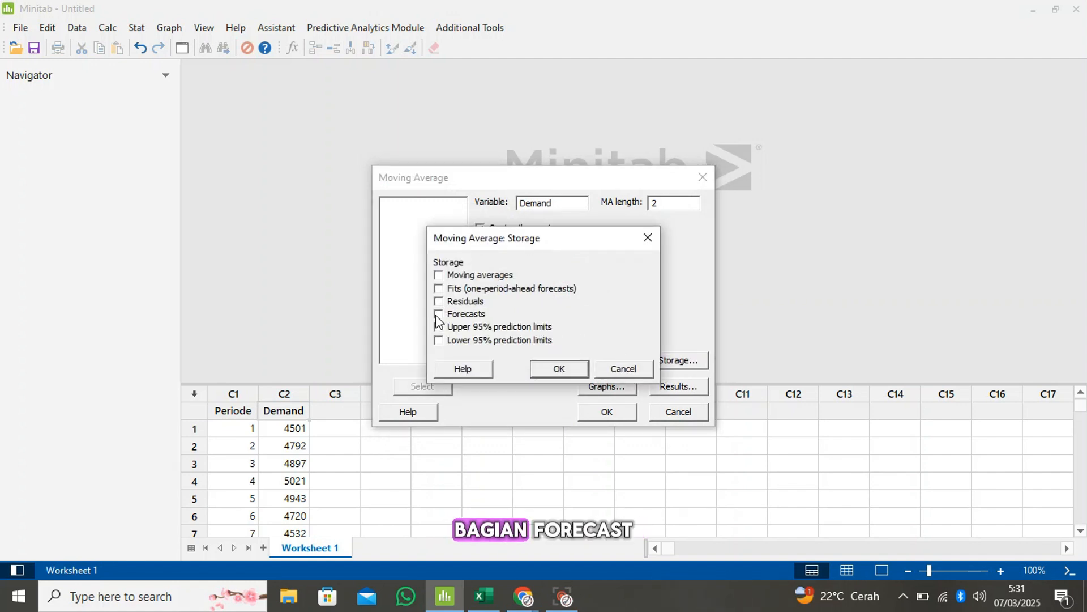
click(553, 369)
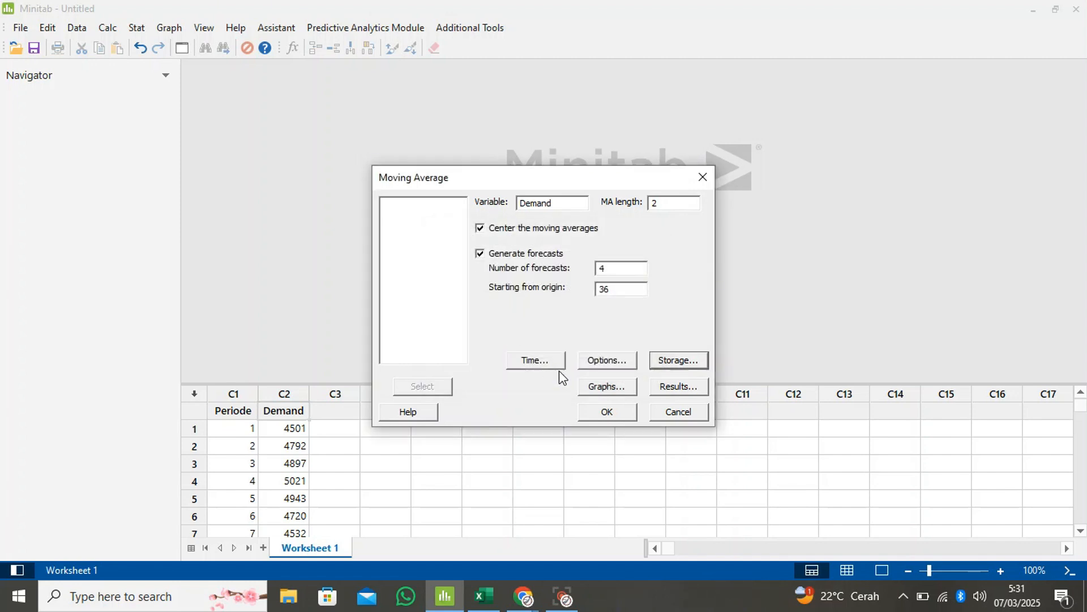
click(601, 388)
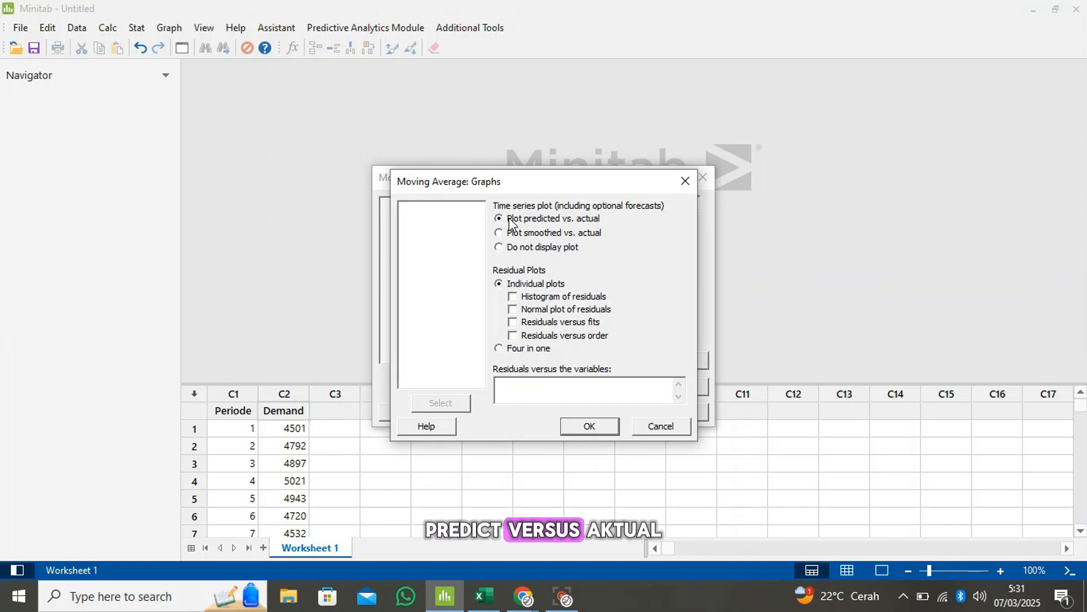
click(589, 426)
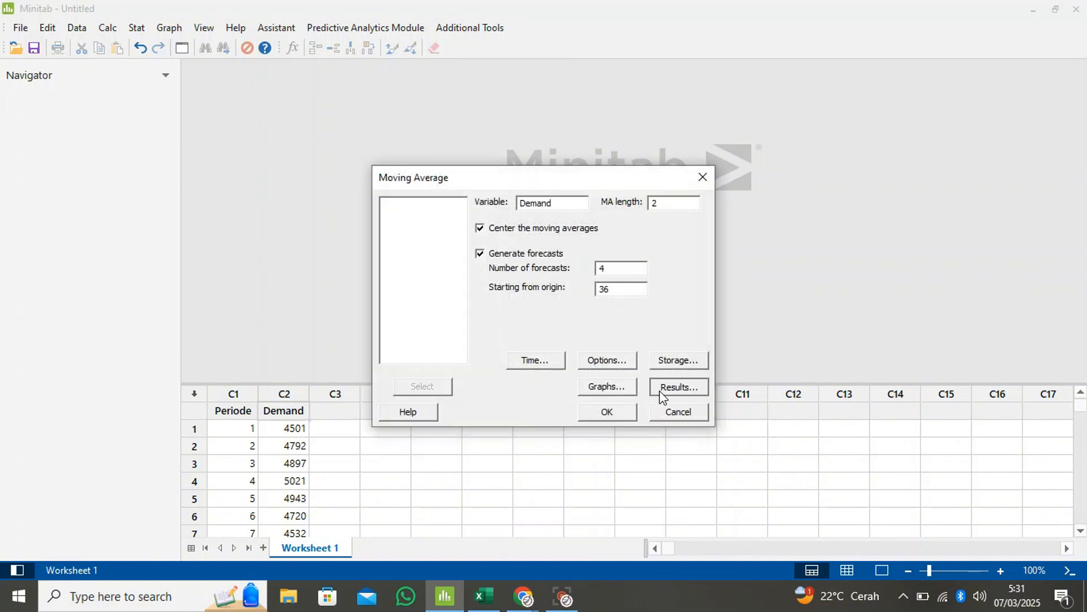
Display both the summary table and results table, and run the moving average analysis
click(661, 392)
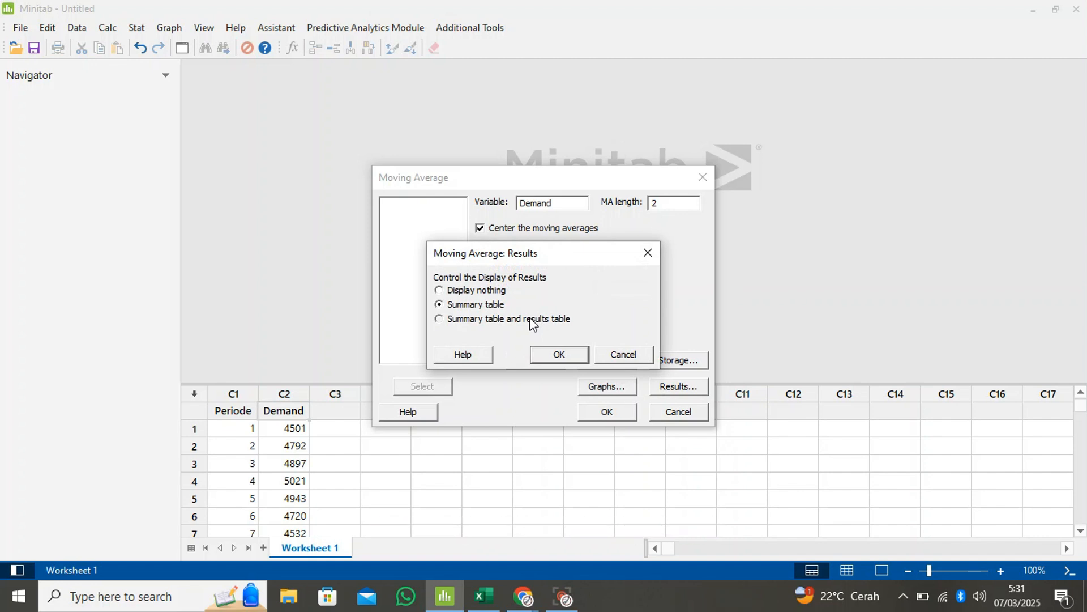
click(552, 350)
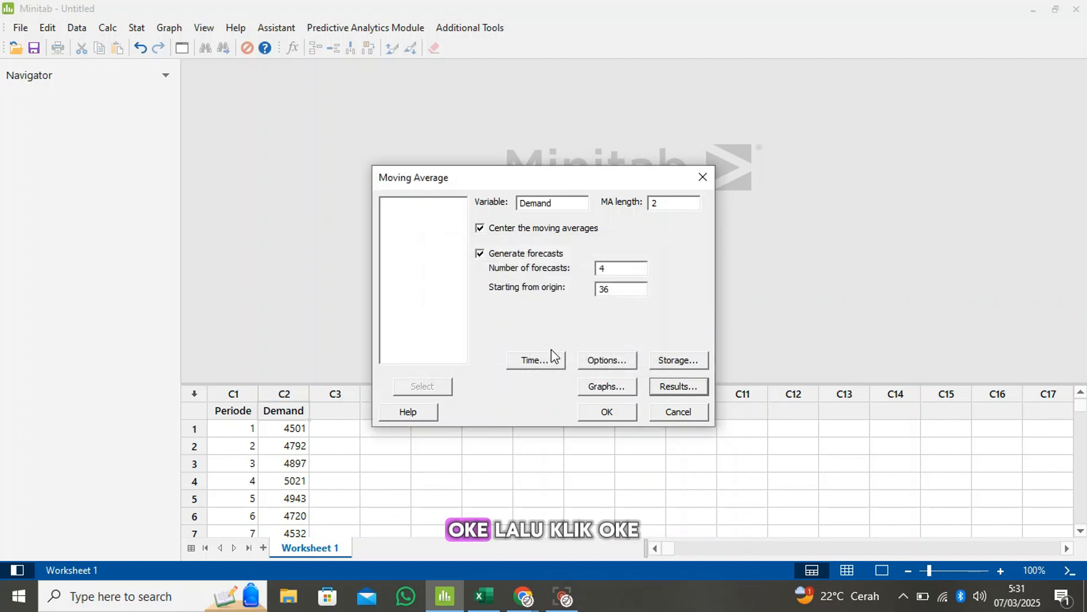
click(608, 412)
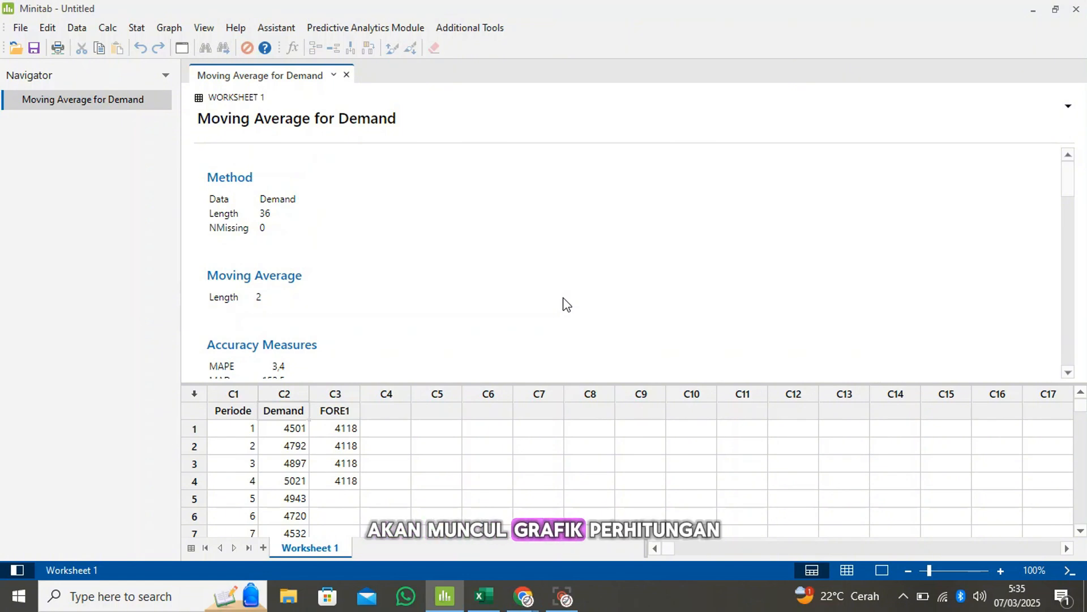
Examine the moving average output for Demand: the forecasts table, the actual, fits and forecasts plot, and the accuracy measures
scroll(566, 305, down, 20)
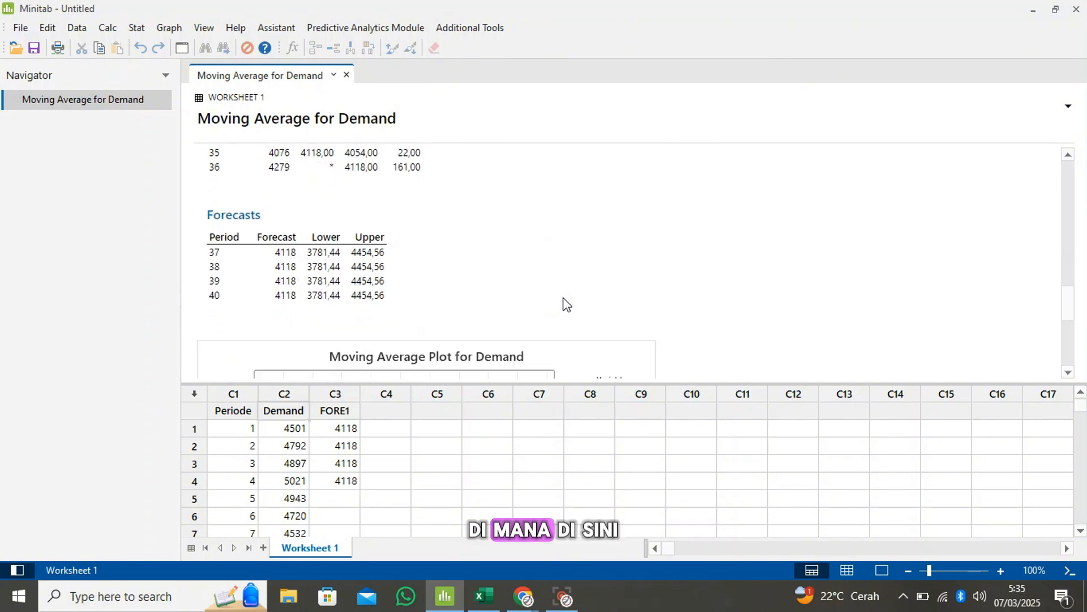
scroll(567, 304, up, 3)
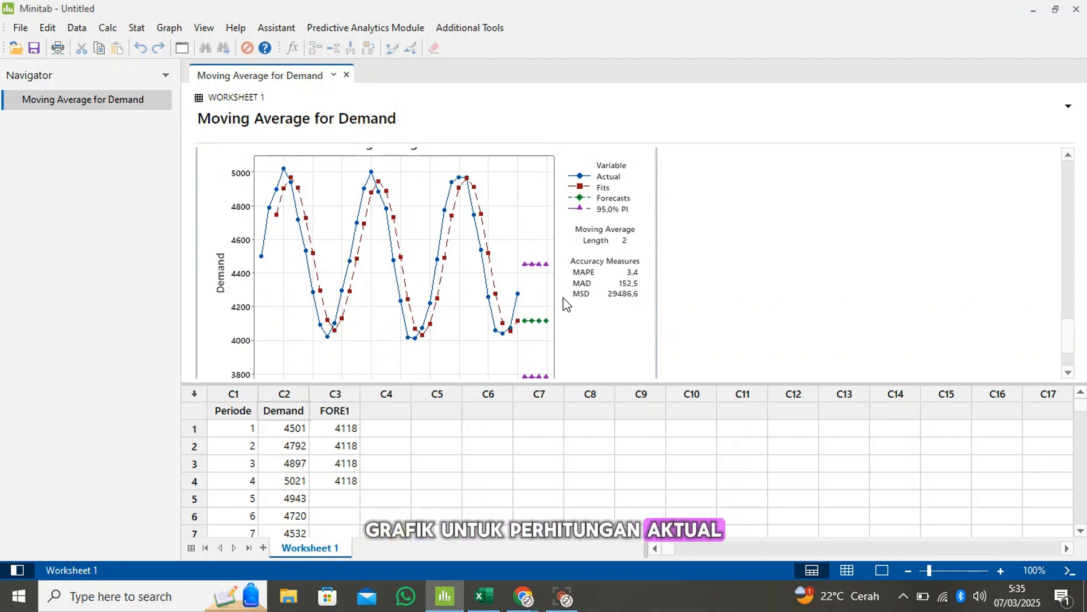
scroll(567, 304, down, 3)
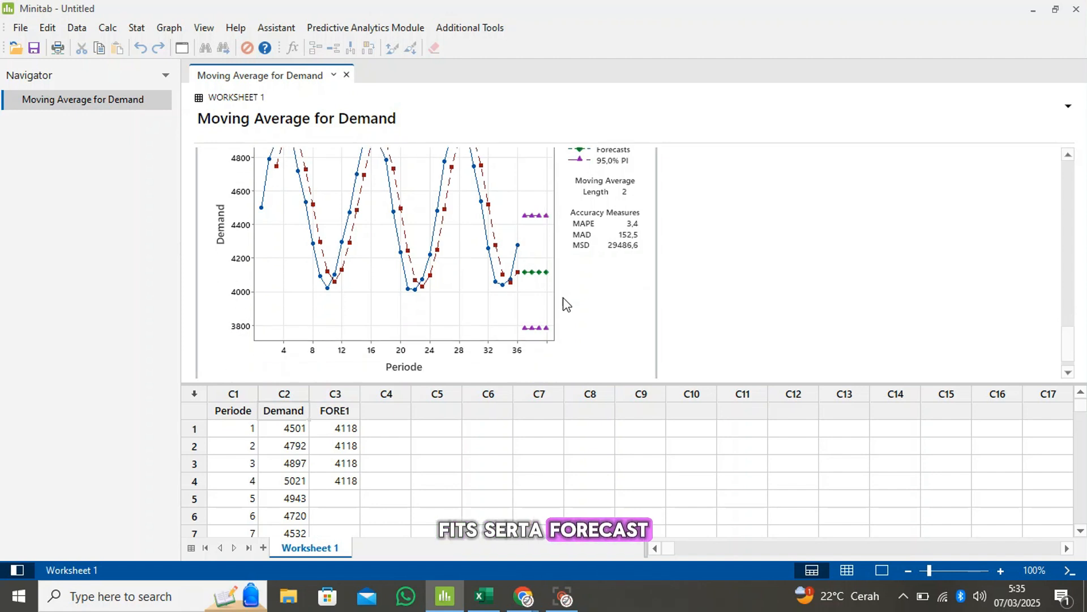
scroll(566, 305, up, 8)
scroll(567, 304, up, 5)
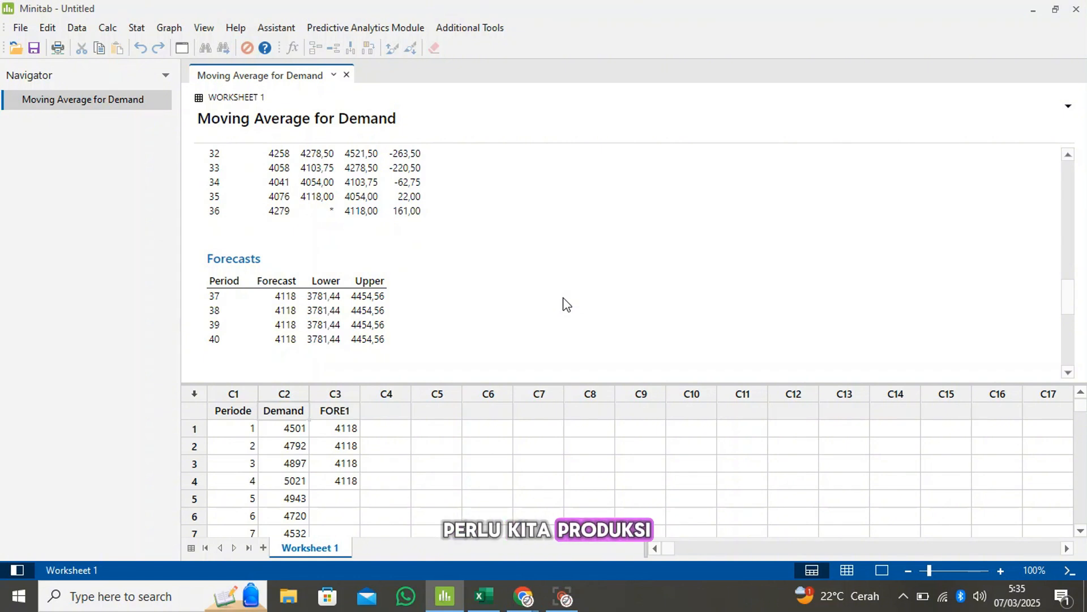
scroll(567, 304, up, 1)
scroll(566, 304, down, 5)
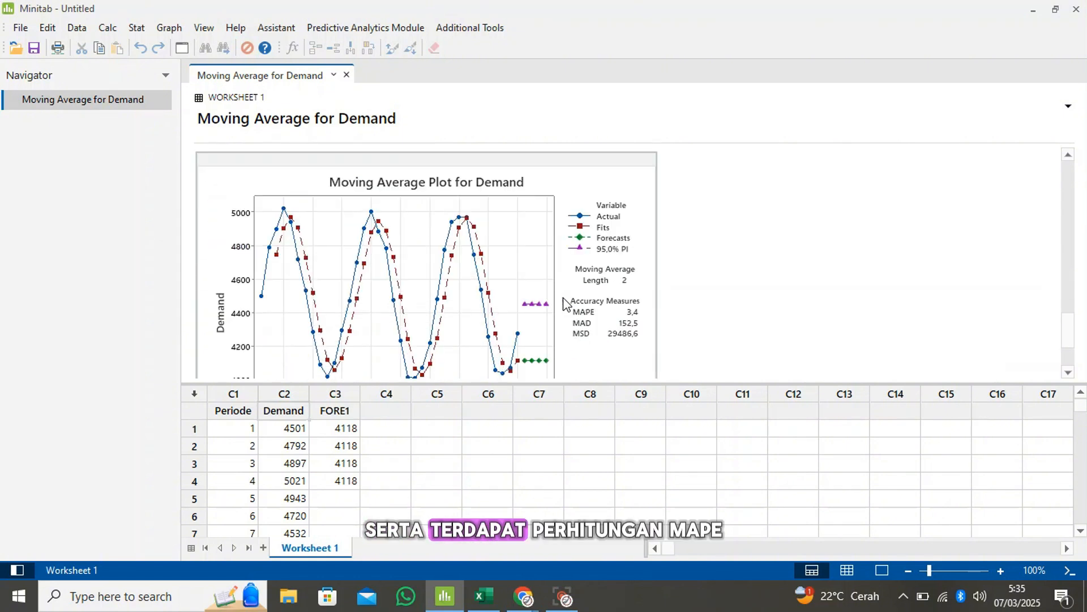
scroll(567, 304, down, 3)
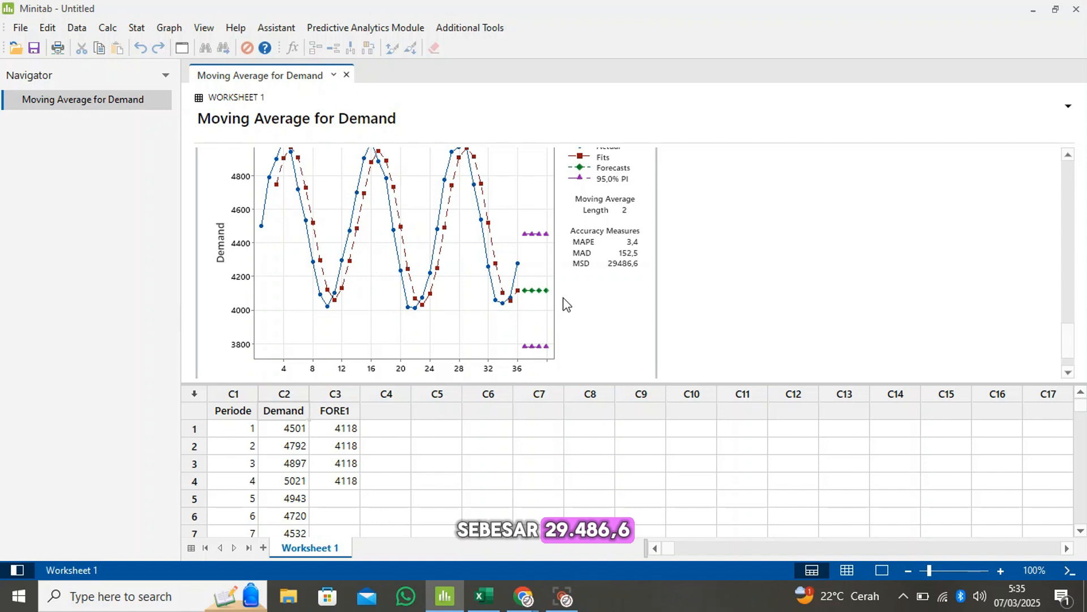
scroll(566, 304, up, 1)
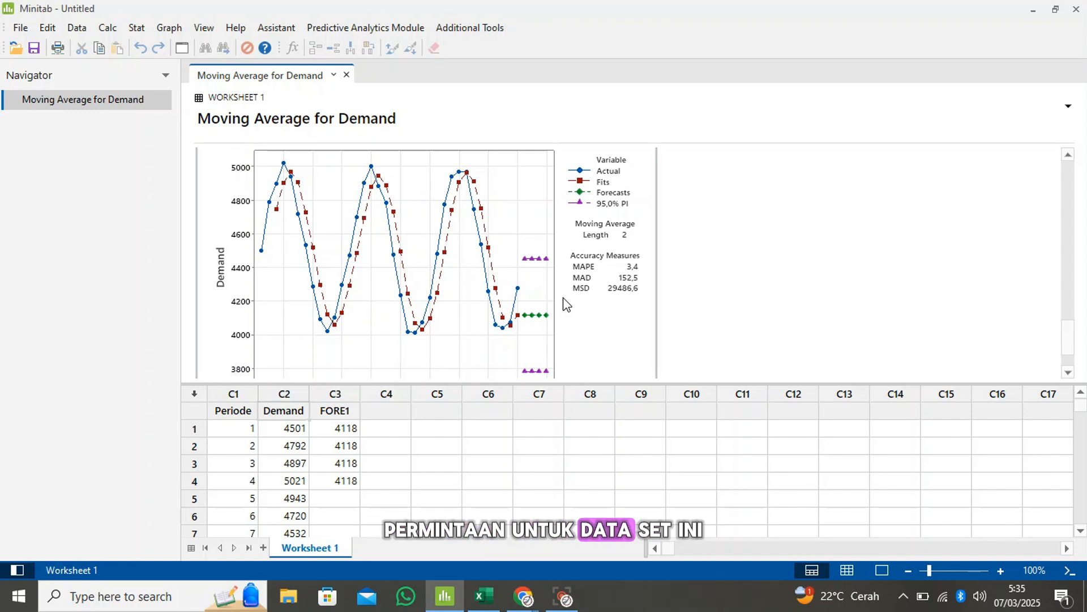
scroll(564, 298, down, 3)
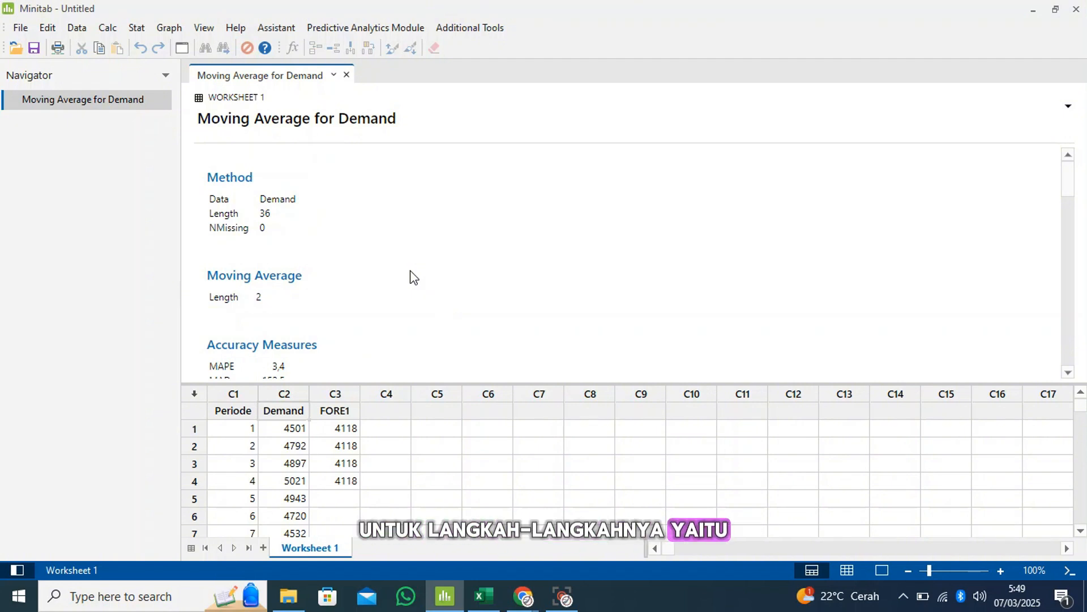
Begin a Single Exponential Smoothing analysis with Demand as the variable
click(143, 34)
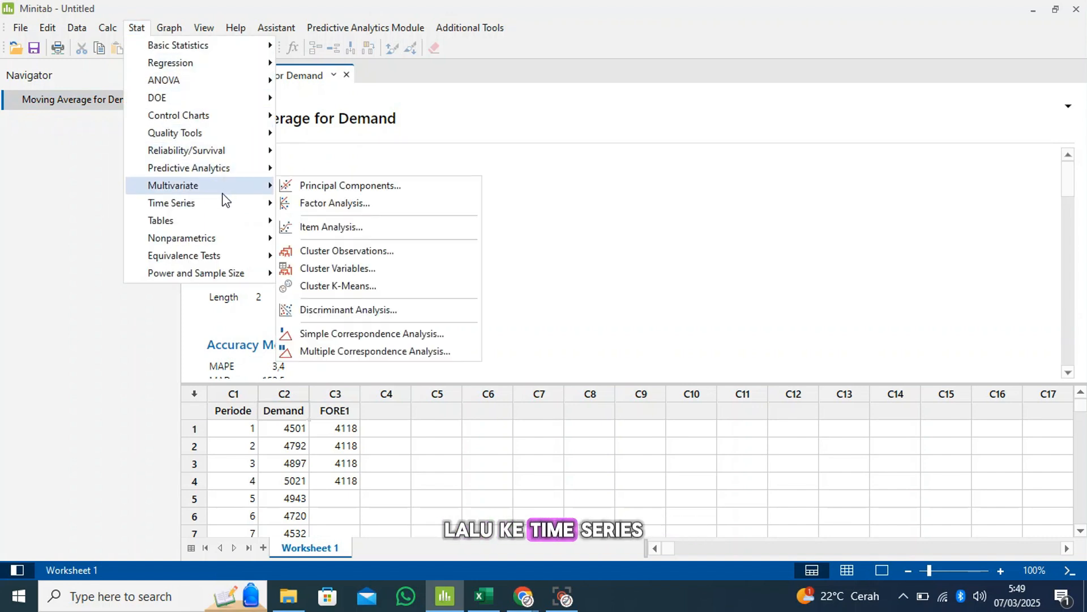
mouse_move(222, 203)
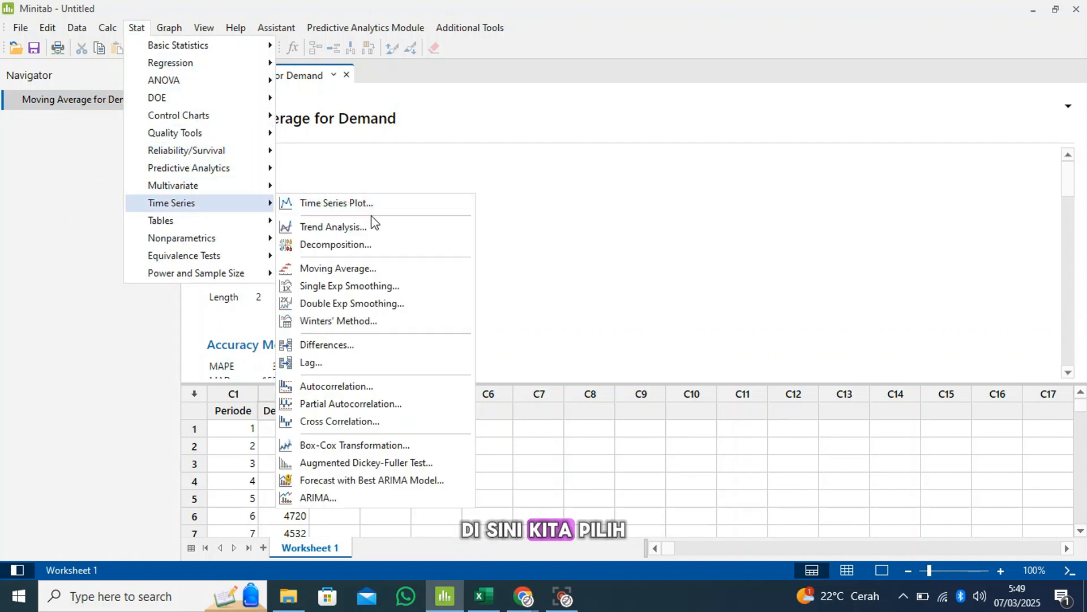
click(383, 290)
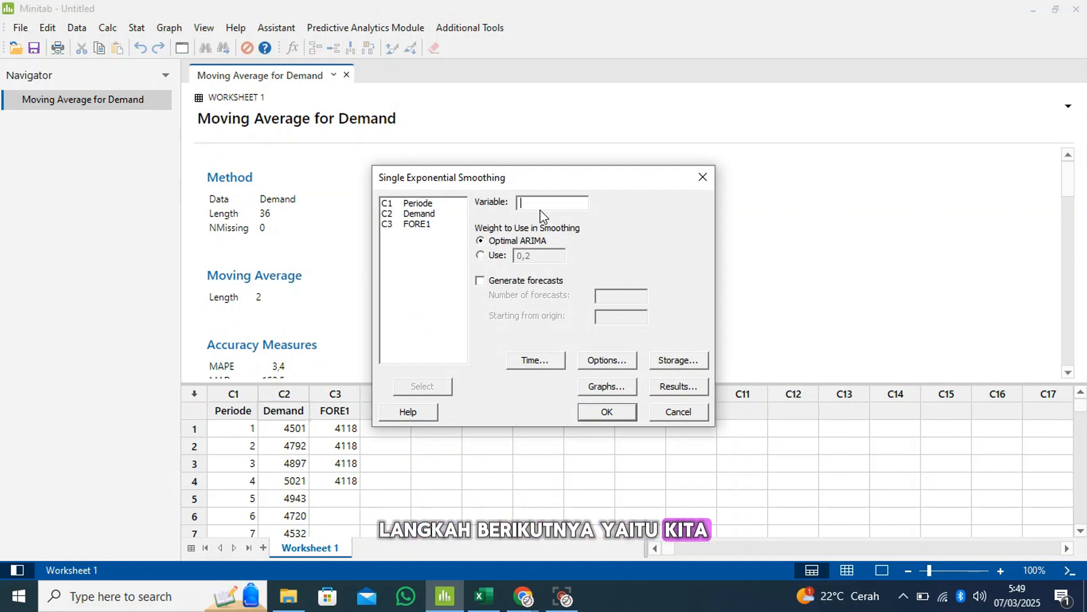
click(440, 214)
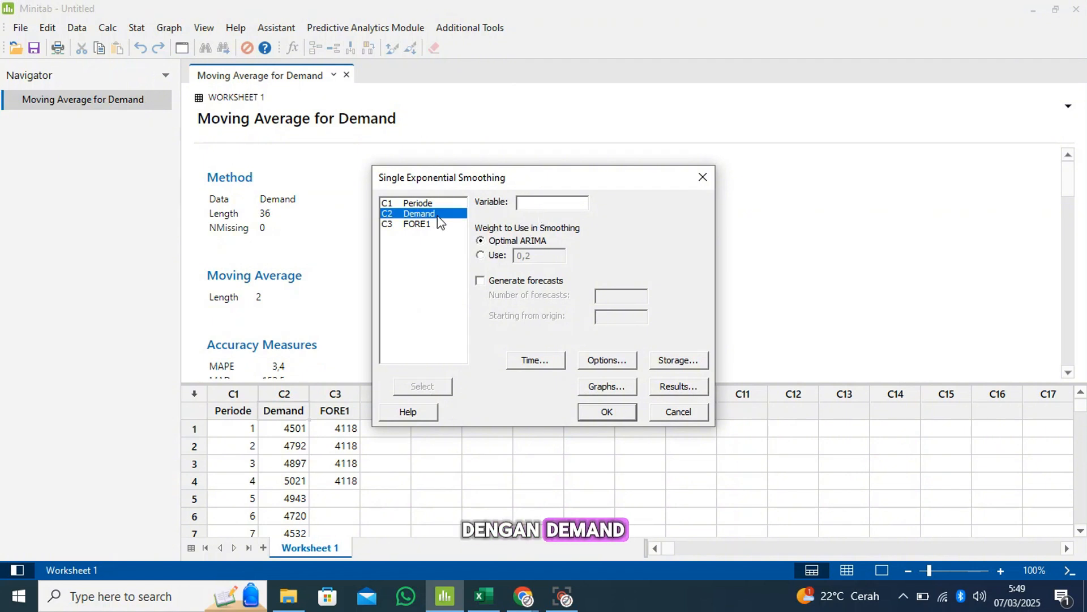
click(423, 387)
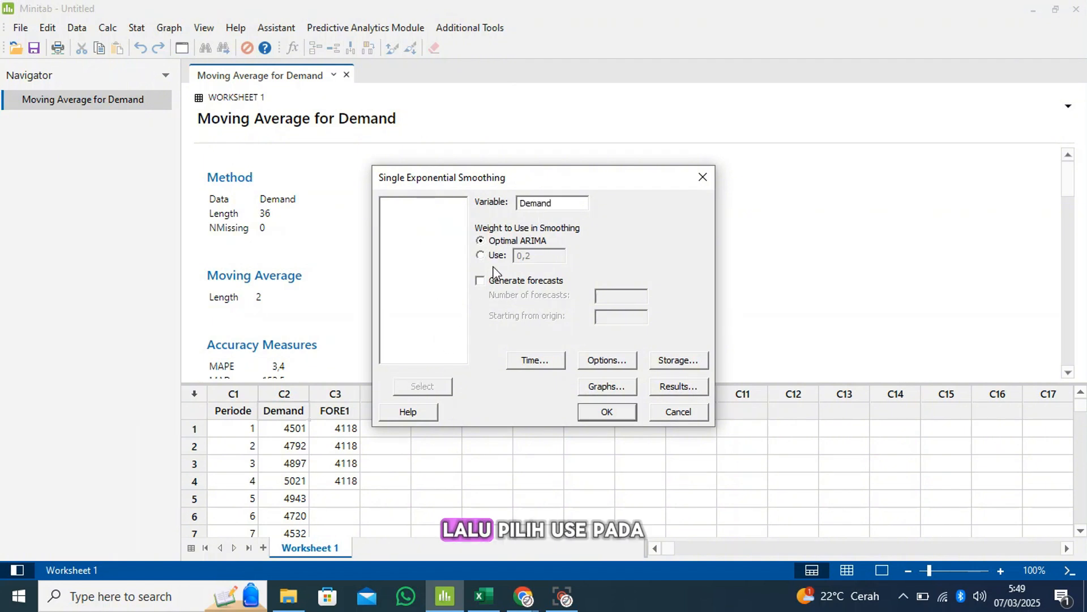
Set the smoothing weight to 0,054 and generate 4 forecasts starting from origin 36
click(480, 256)
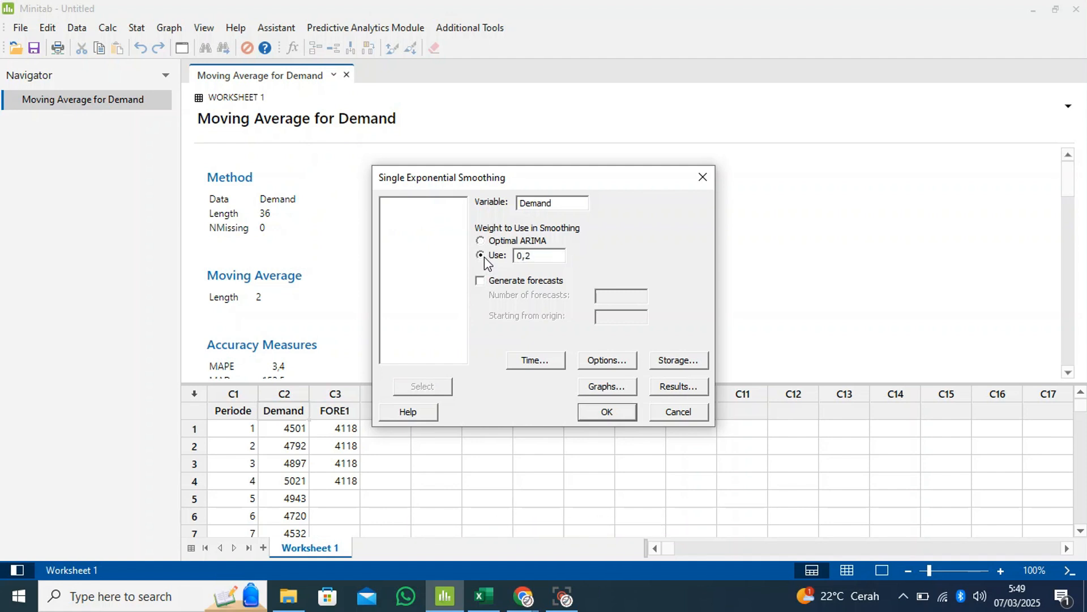
click(559, 260)
key(BackSpace)
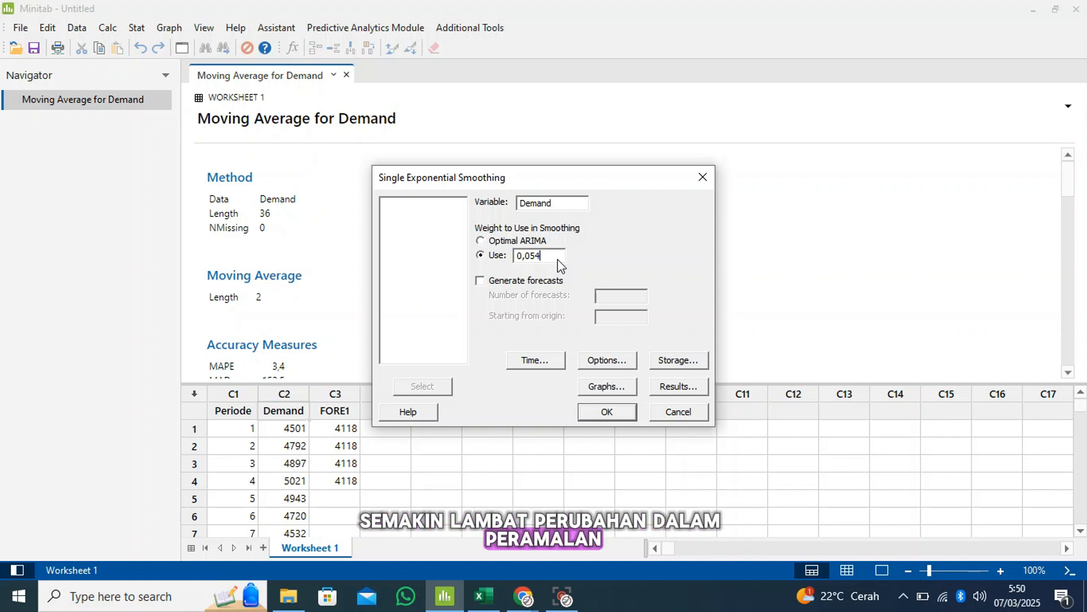
click(481, 281)
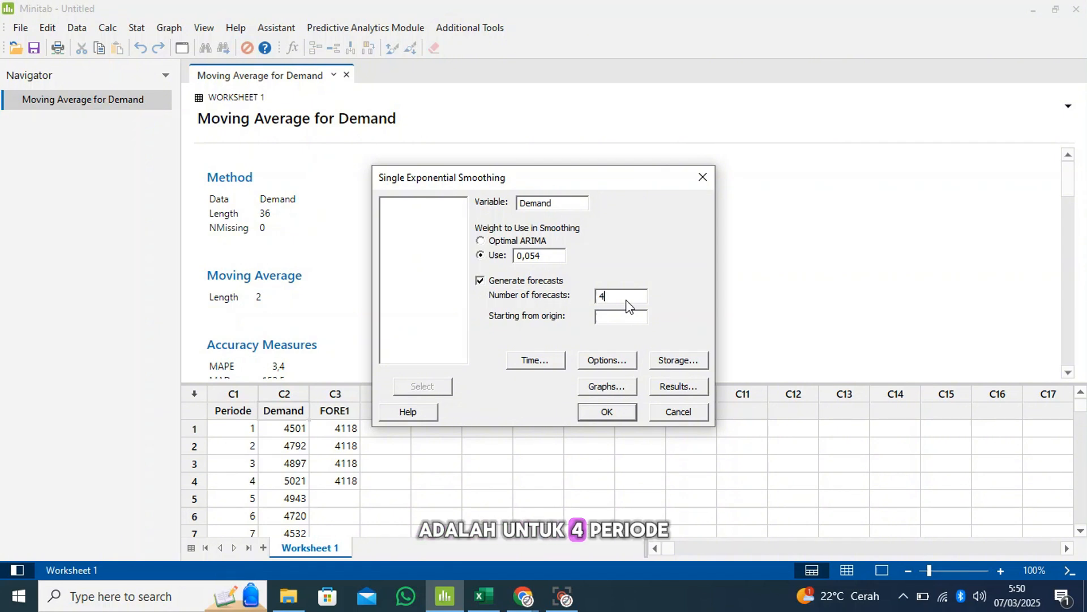
click(618, 323)
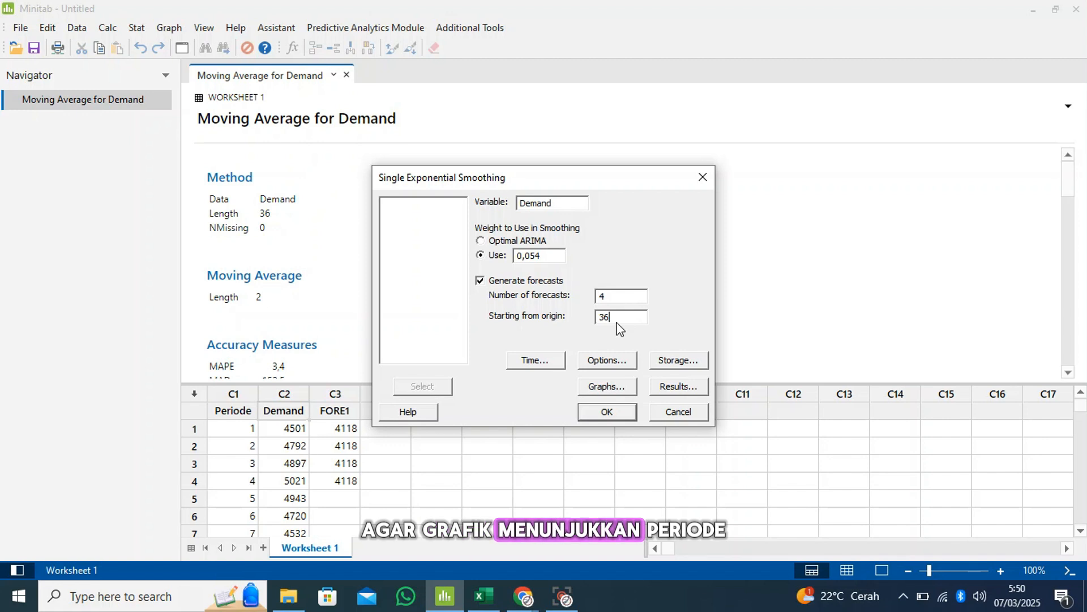
Set the time scale of the exponential smoothing to a stamp using the Periode column
click(541, 359)
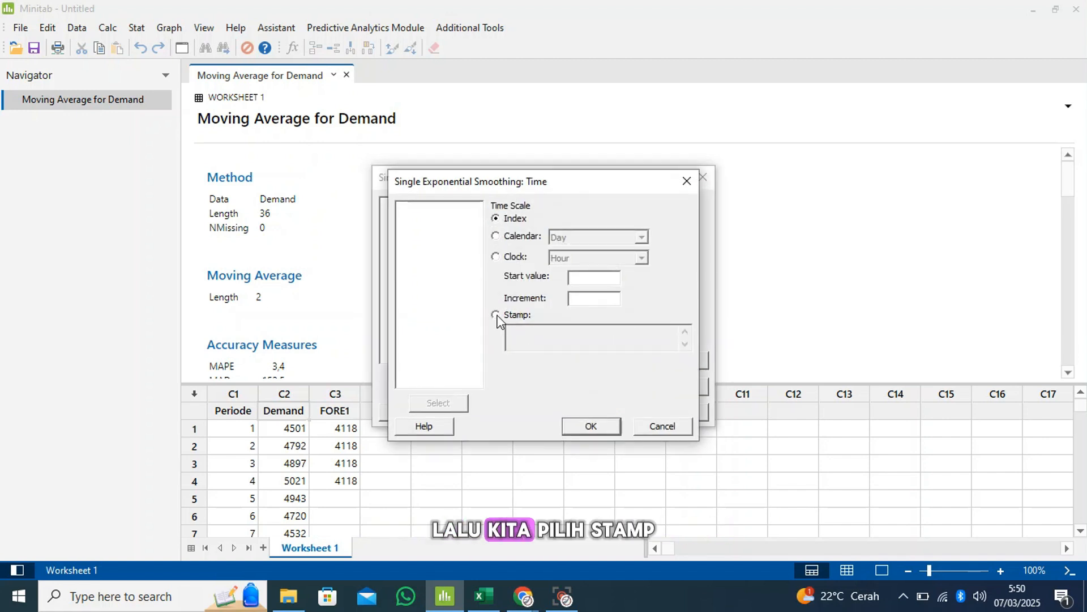
click(495, 315)
click(511, 330)
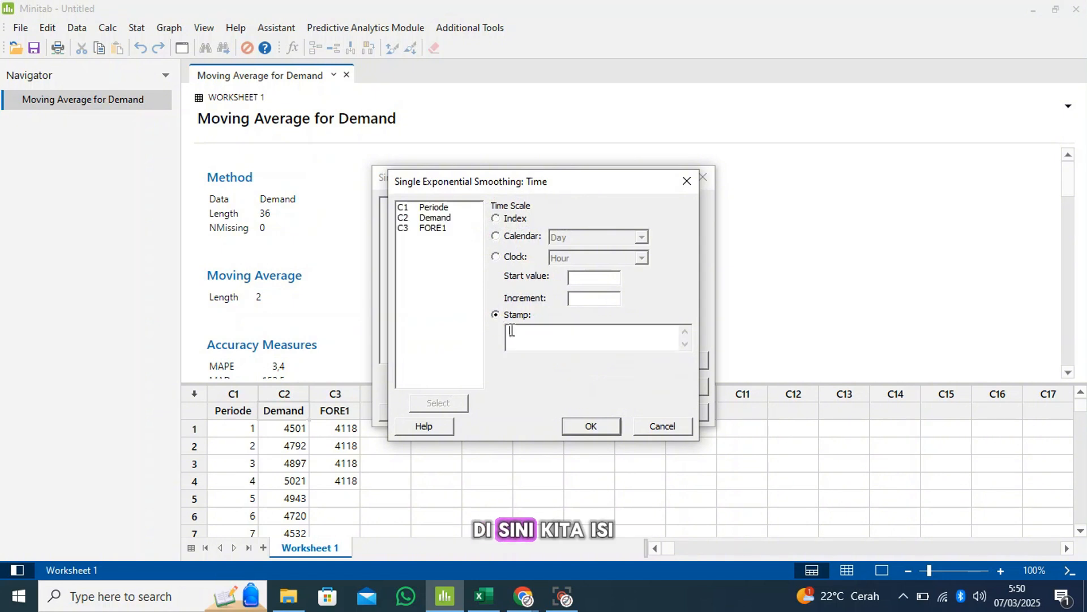
click(451, 208)
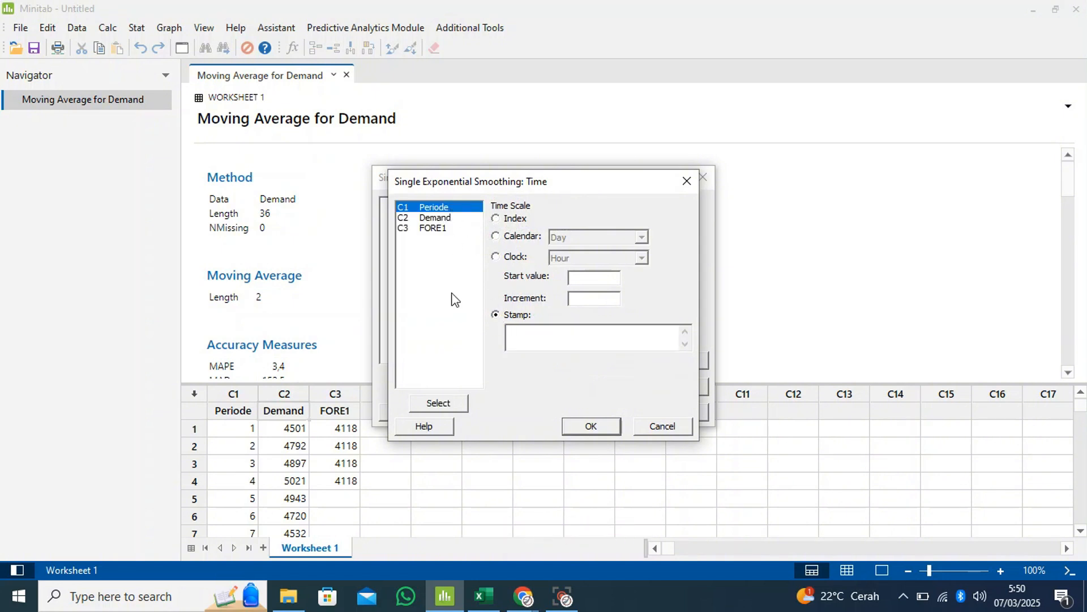
click(441, 403)
click(582, 427)
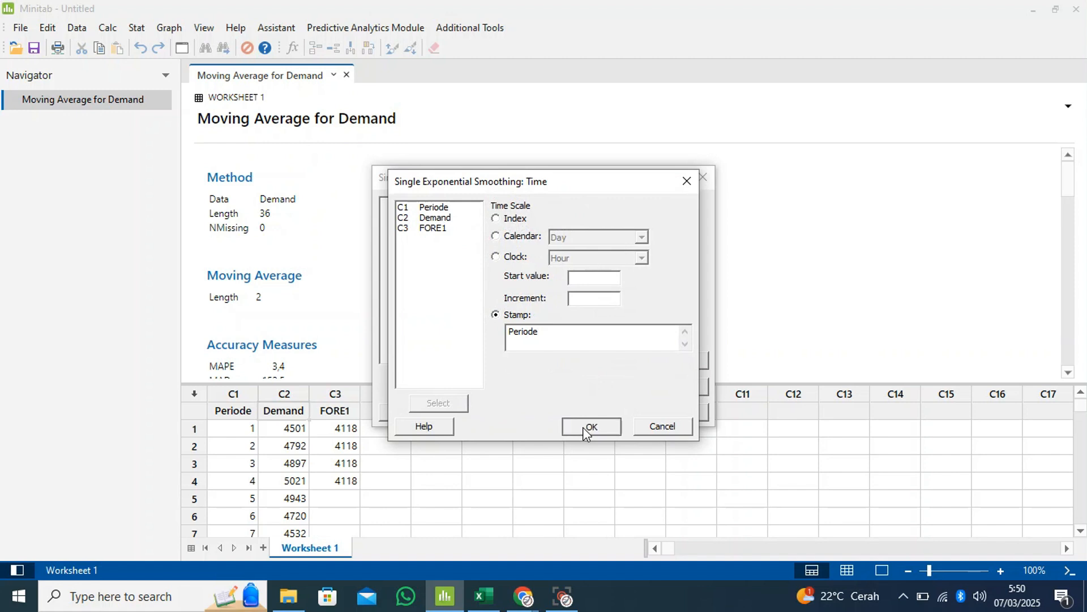
Store the forecasts in the worksheet and use the smoothed vs. actual plot for the exponential smoothing
click(671, 362)
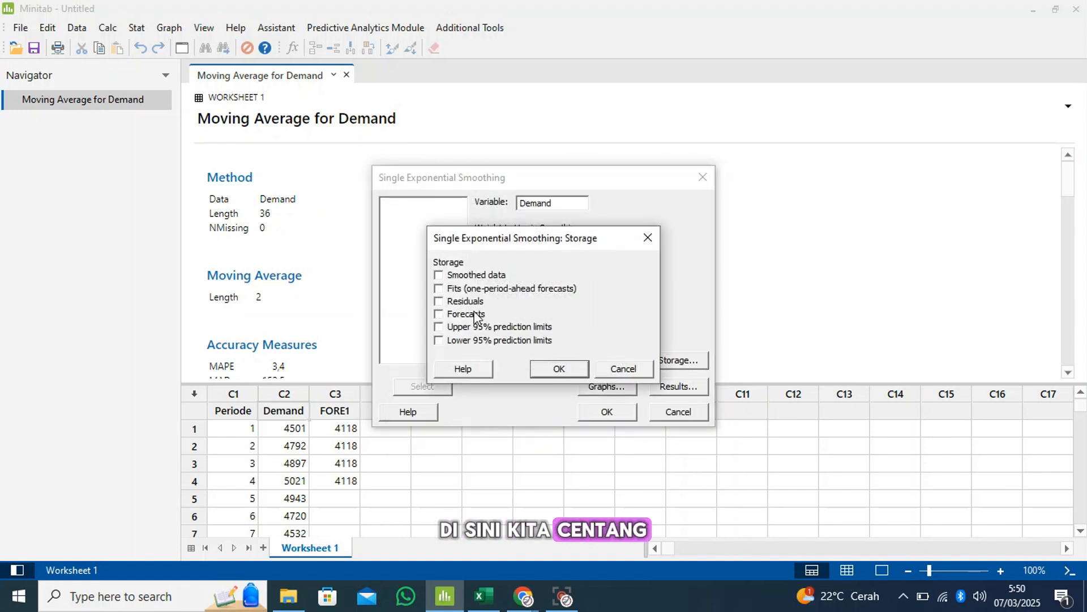
click(442, 314)
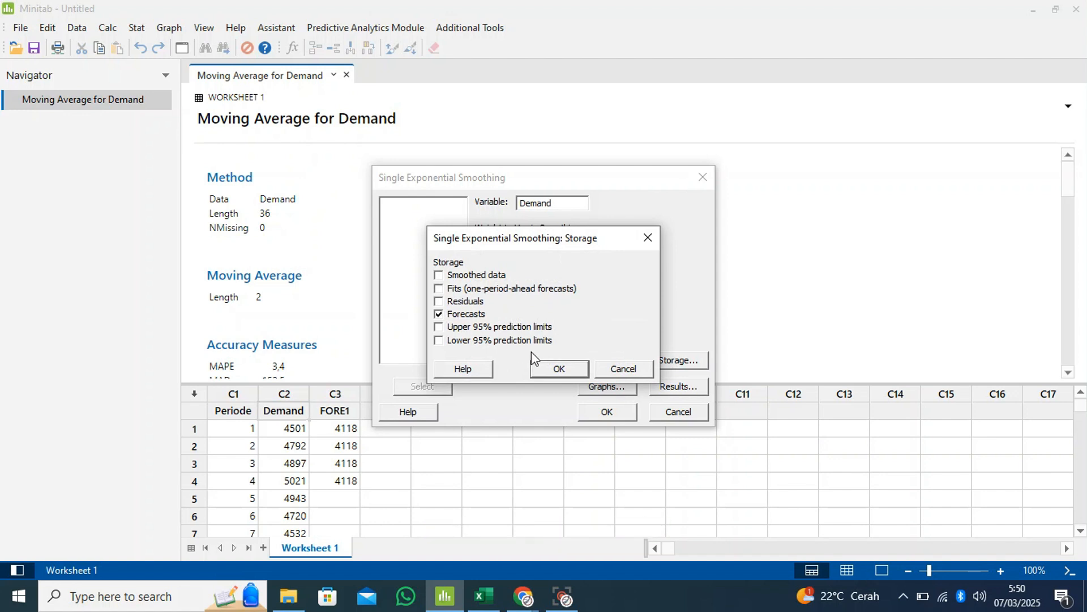
click(552, 368)
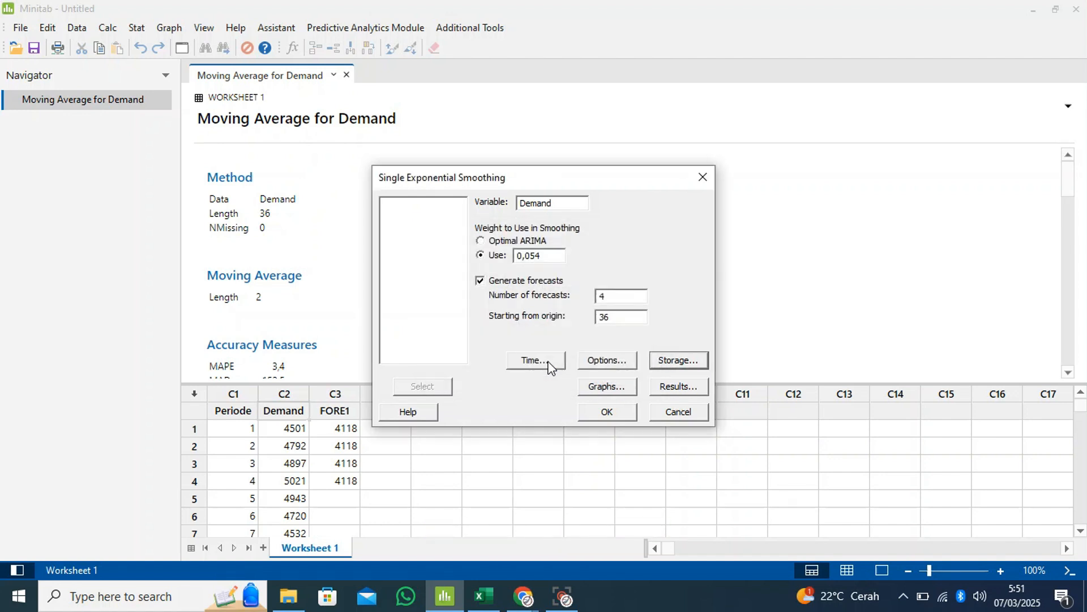
click(597, 387)
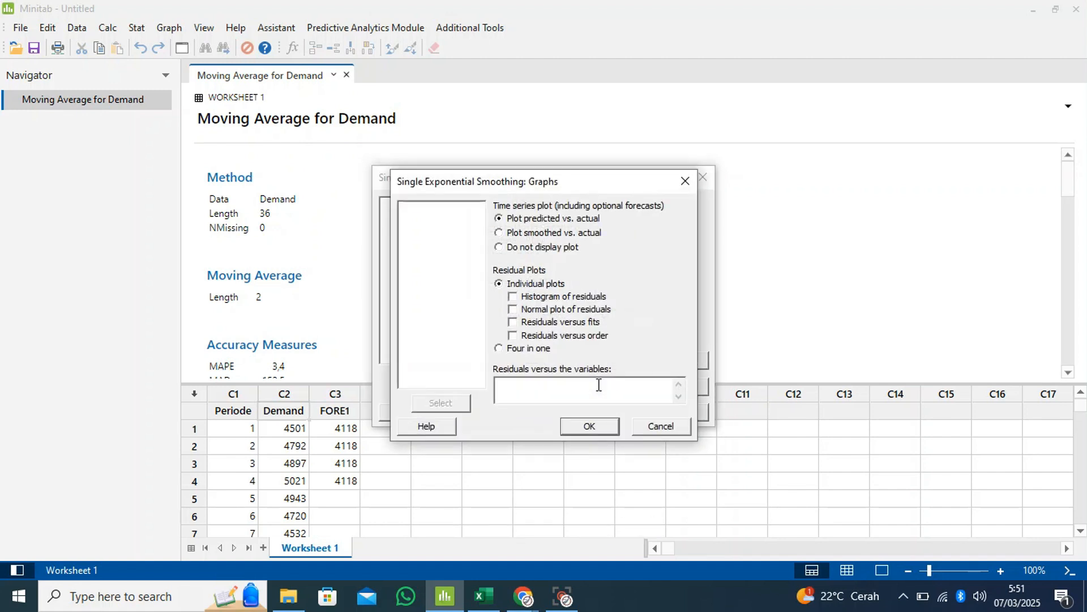
click(499, 233)
click(593, 428)
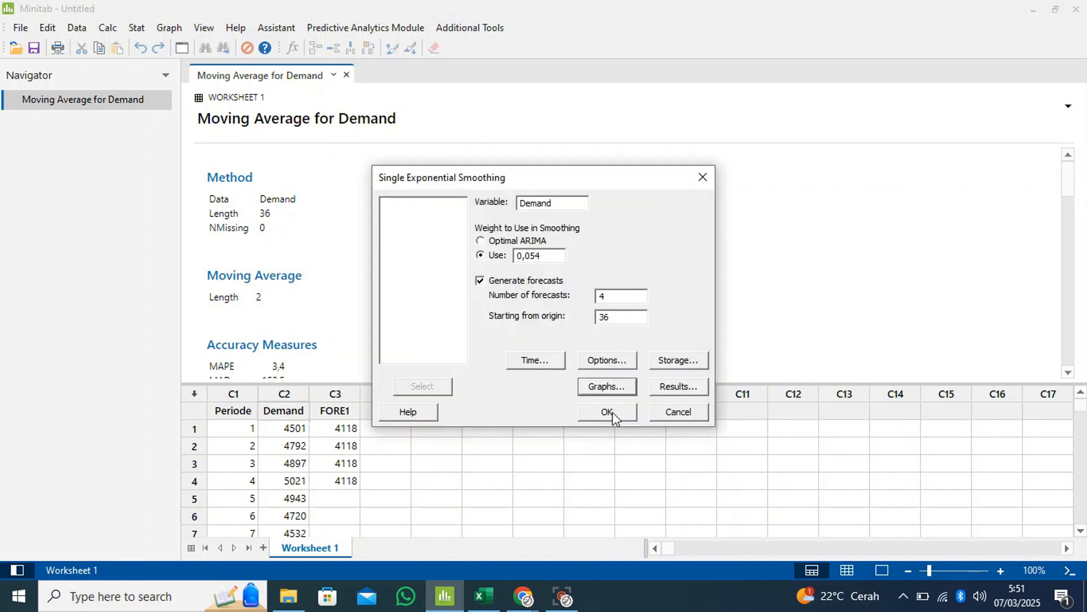
Display both the summary table and results table, and run the single exponential smoothing analysis
click(671, 394)
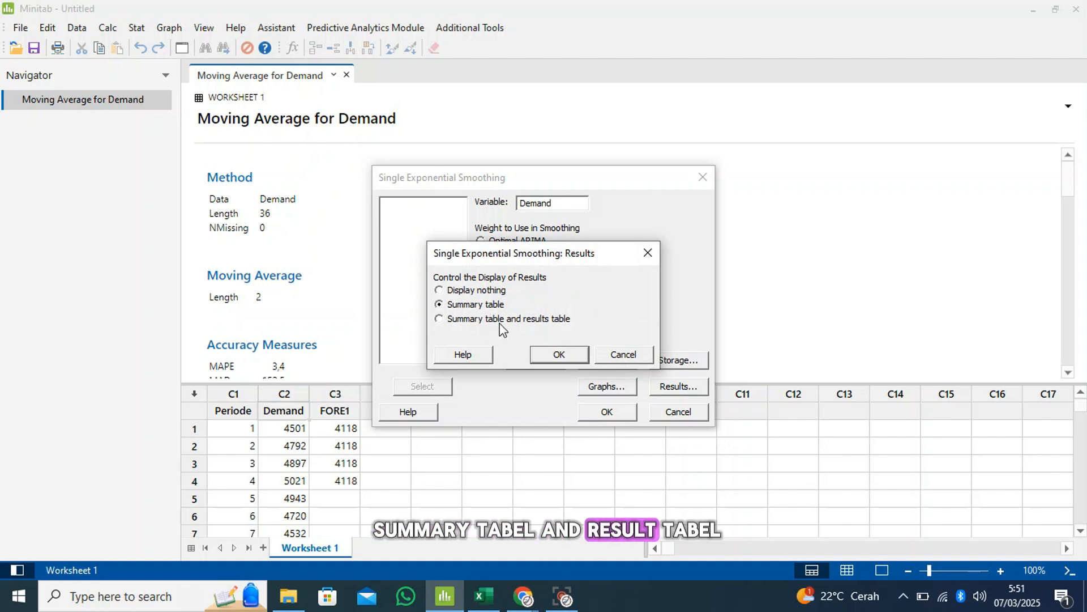
click(549, 358)
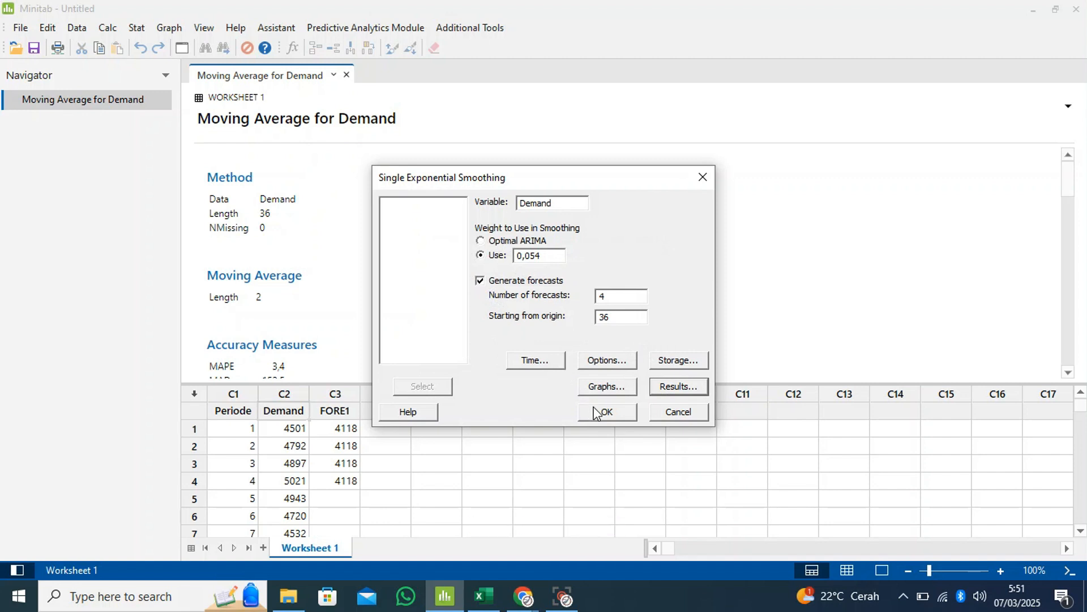
click(604, 411)
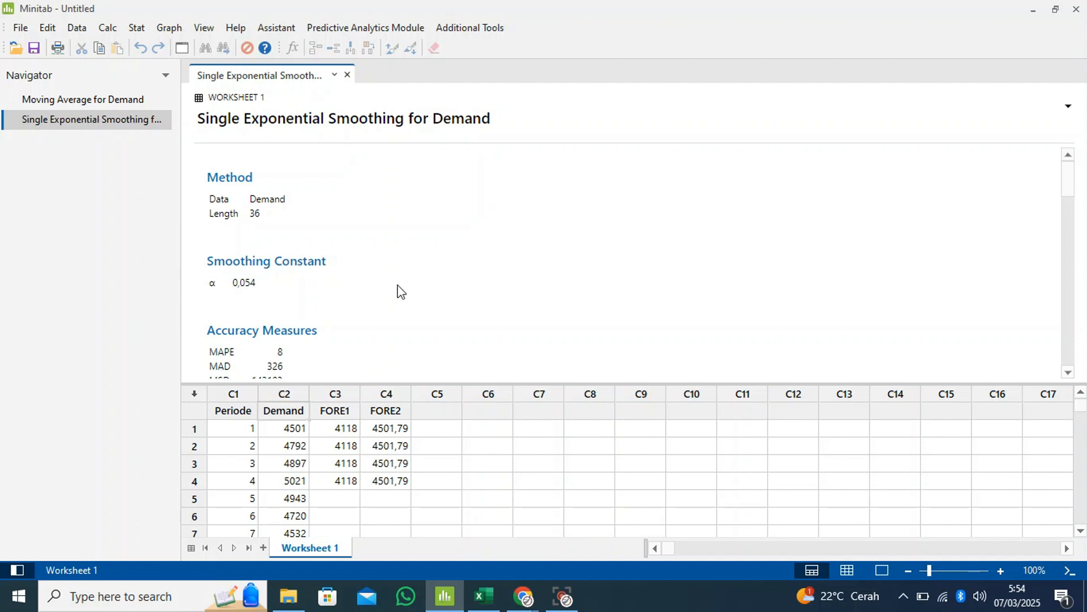
Examine the single exponential smoothing output for Demand: the smoothing plot, the accuracy measures and the forecasts table with its limits
scroll(399, 291, down, 3)
scroll(399, 291, down, 15)
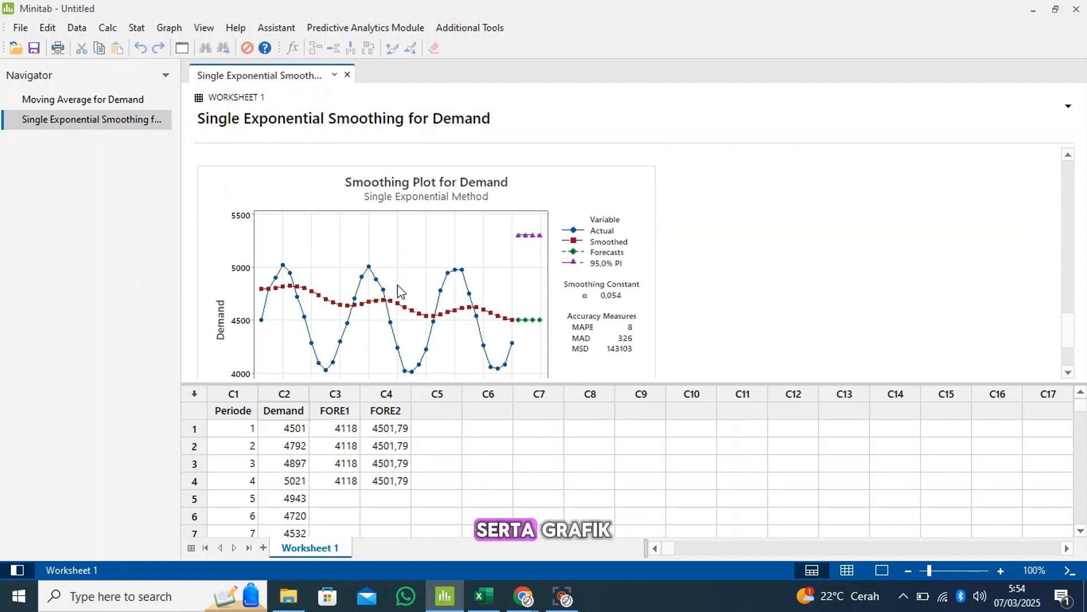
scroll(401, 292, up, 1)
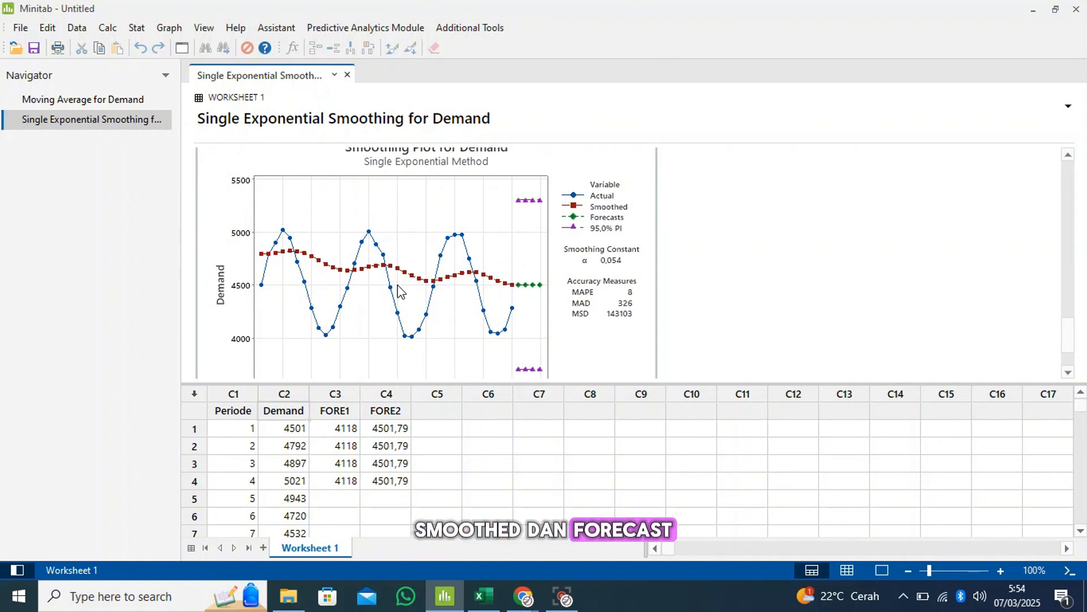
scroll(401, 291, up, 1)
scroll(400, 291, up, 3)
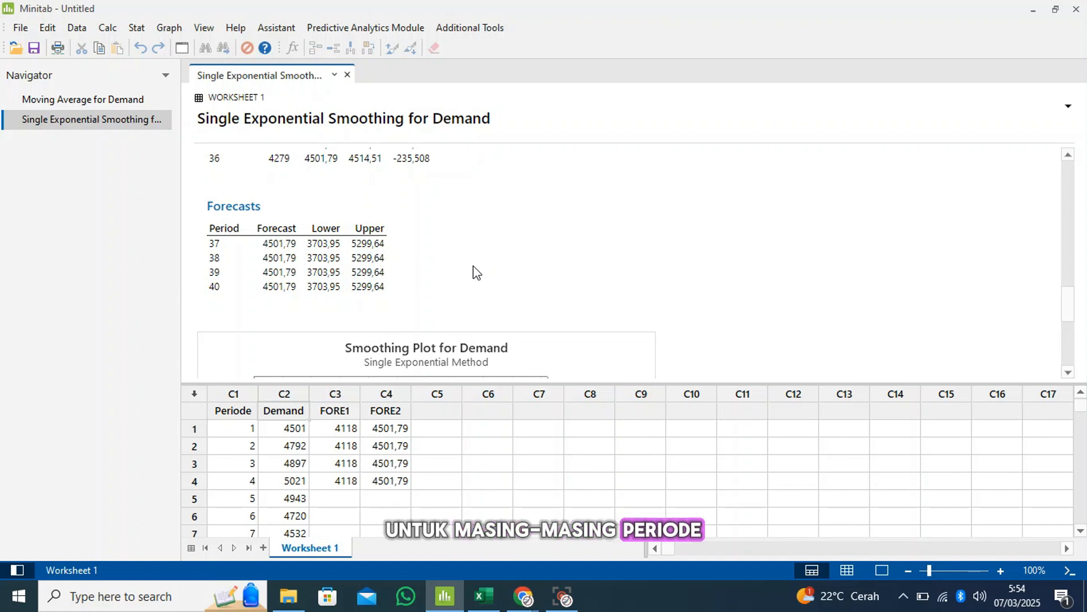
scroll(474, 273, down, 3)
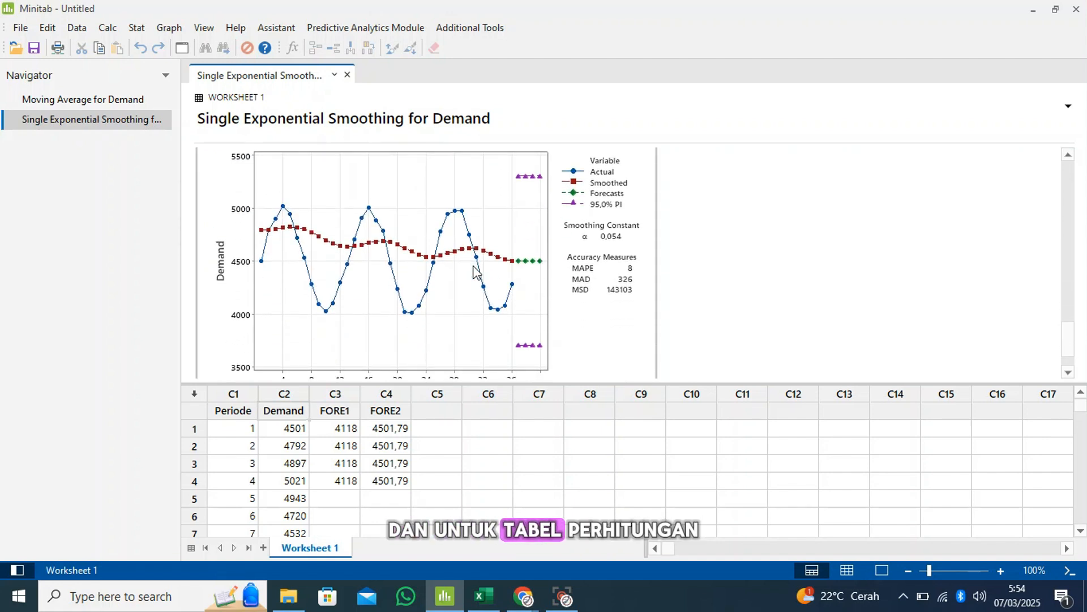
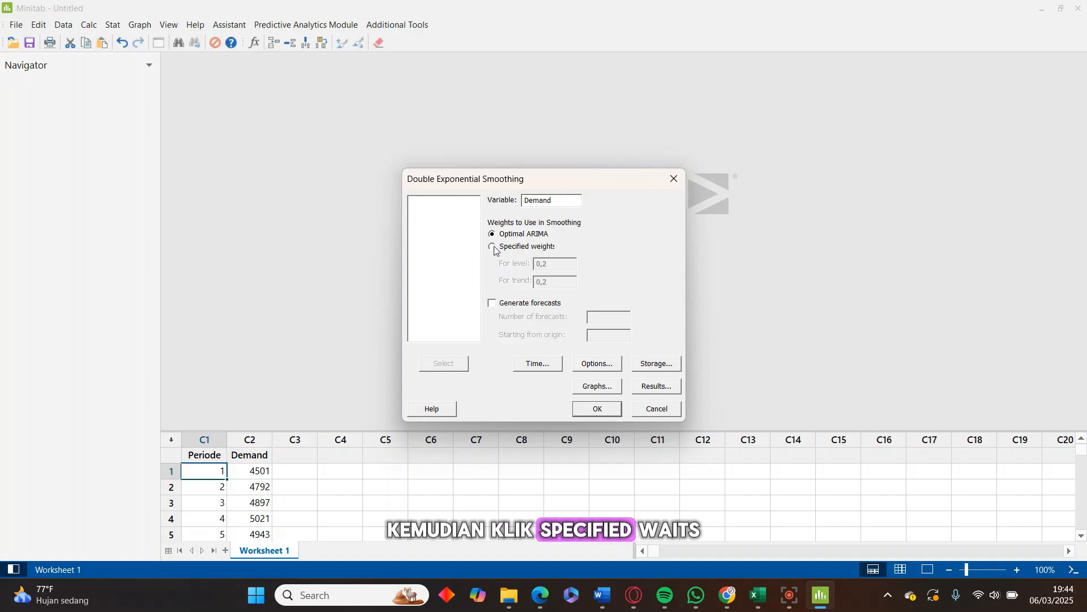
Use specified smoothing weights for the double exponential smoothing, with 0,054 for level and 0,1 for trend
click(493, 247)
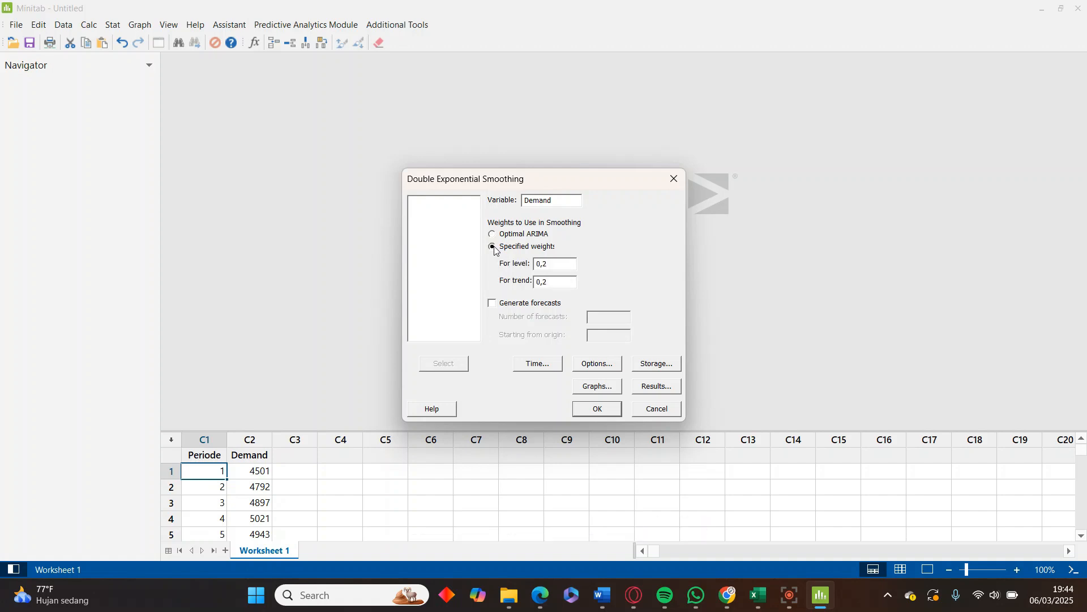
click(558, 266)
key(BackSpace)
text(054)
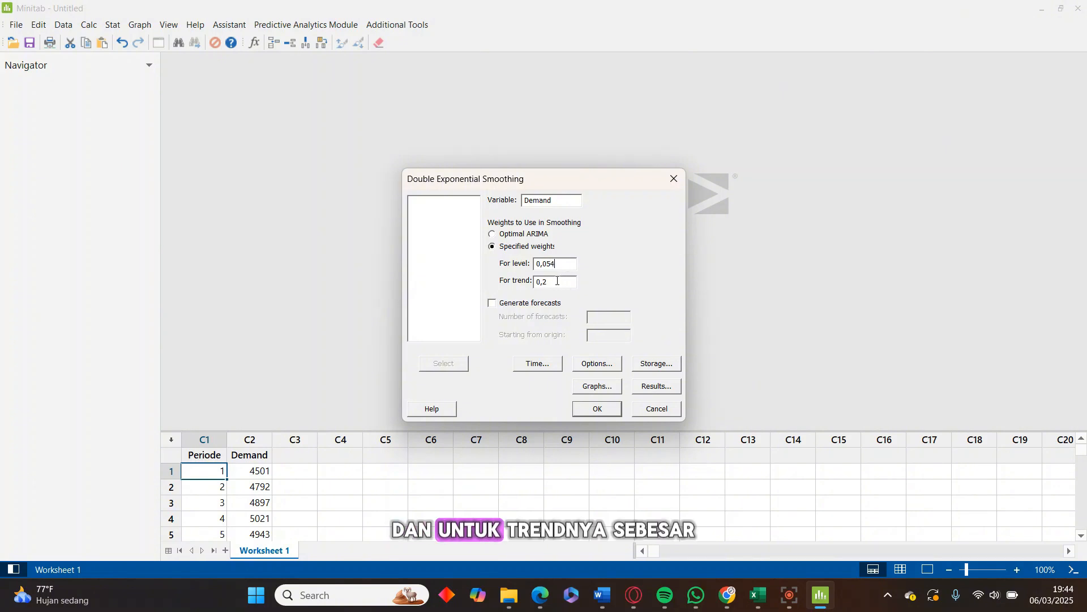
key(BackSpace)
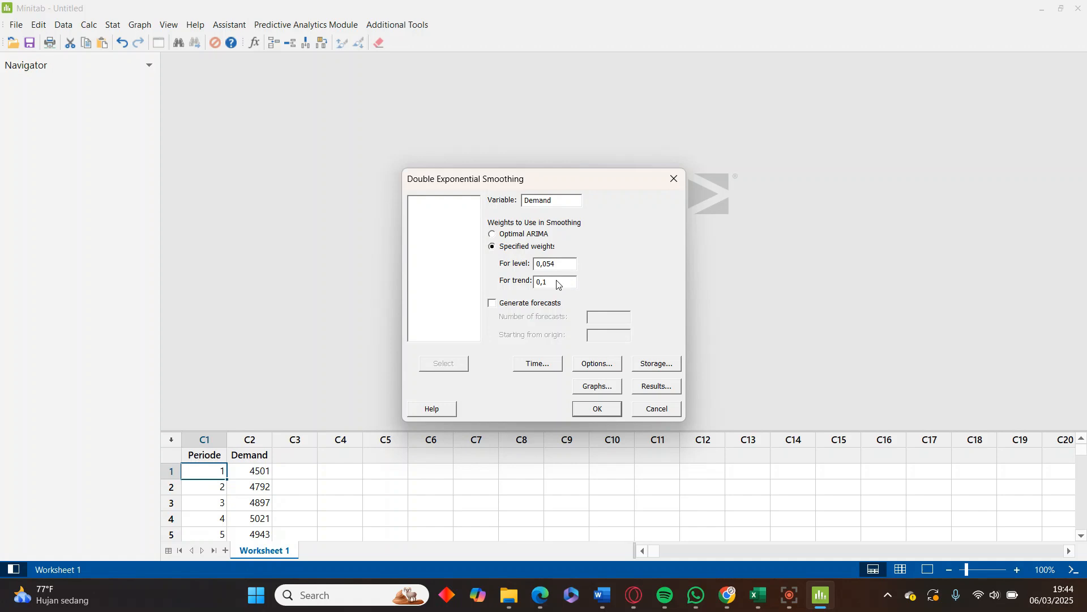
Generate 4 forecasts starting from origin 36 for the double exponential smoothing
click(491, 306)
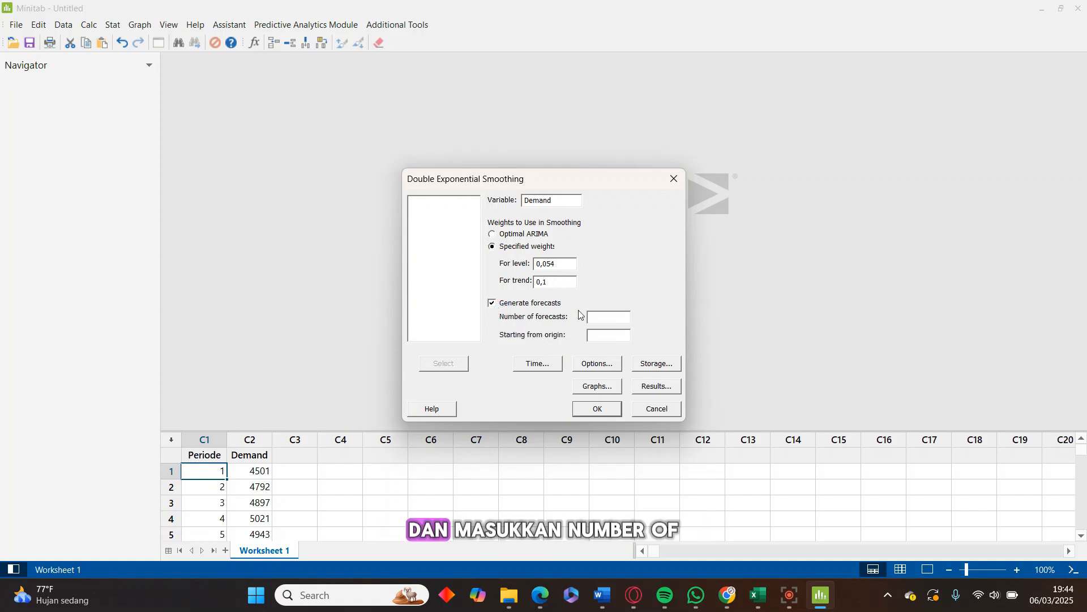
click(609, 319)
text(4)
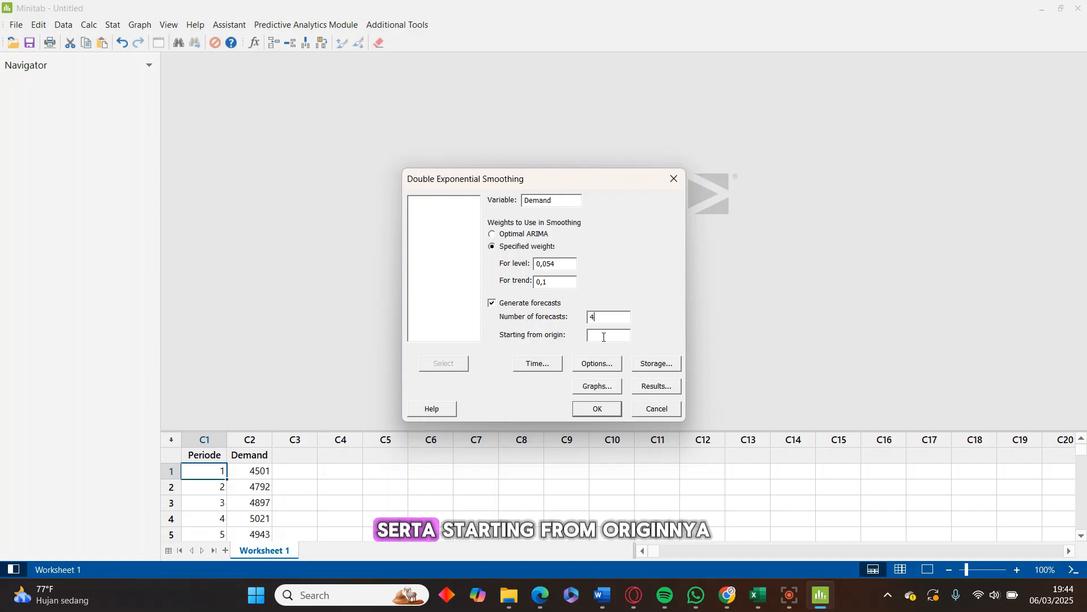
click(604, 334)
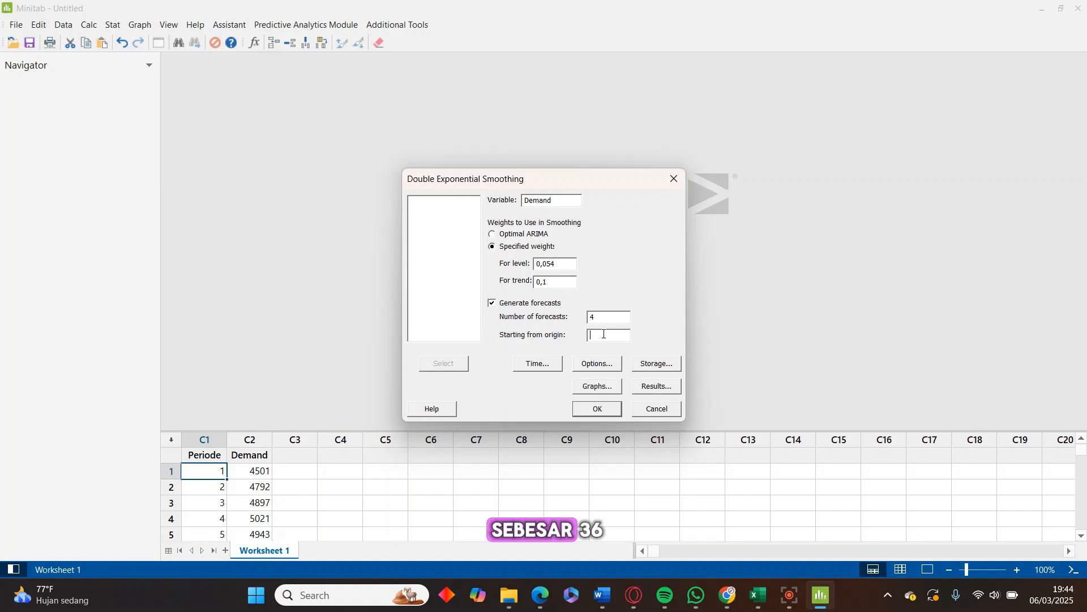
text(36)
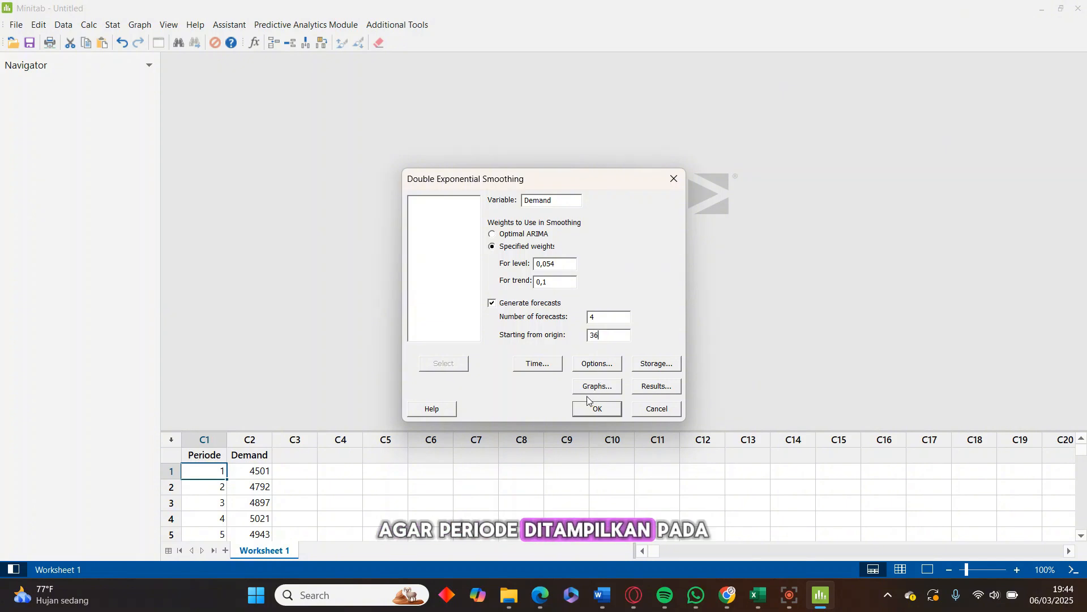
Set the time scale of the double exponential smoothing to a stamp using the Periode column
click(535, 364)
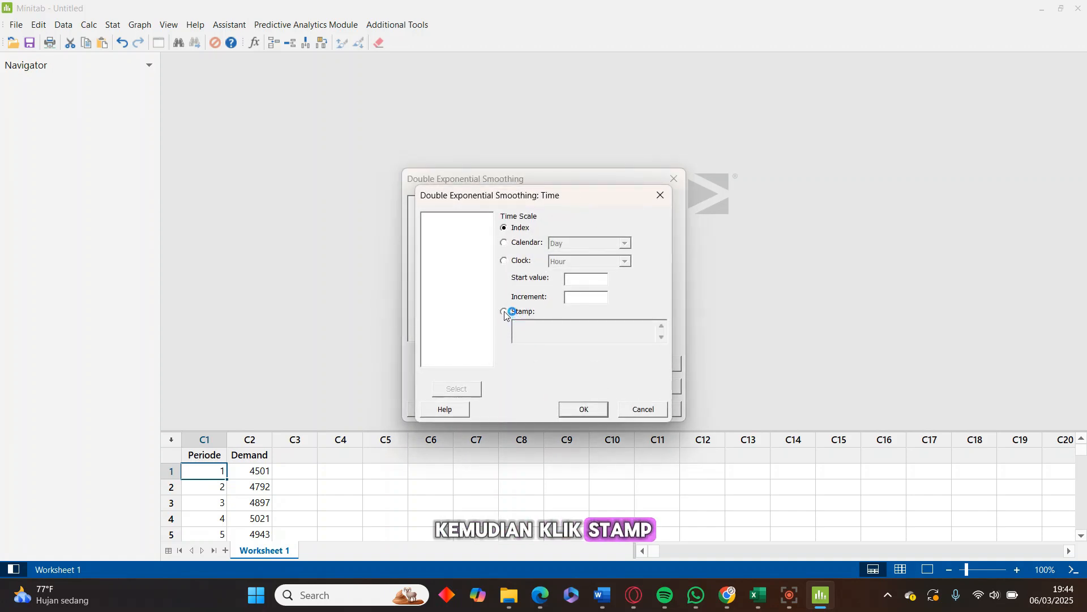
click(504, 313)
click(535, 337)
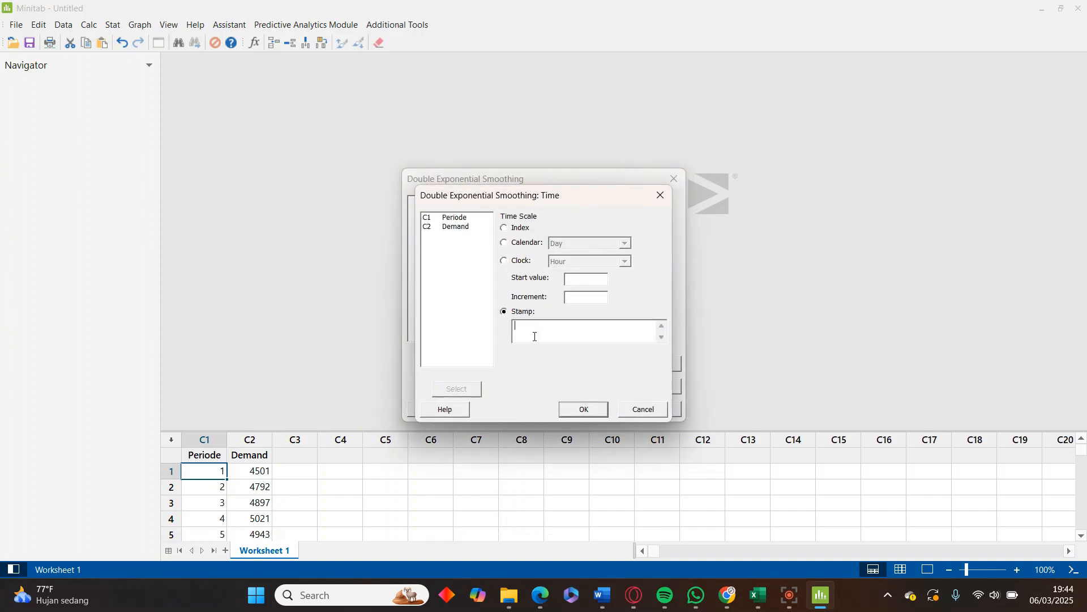
click(454, 221)
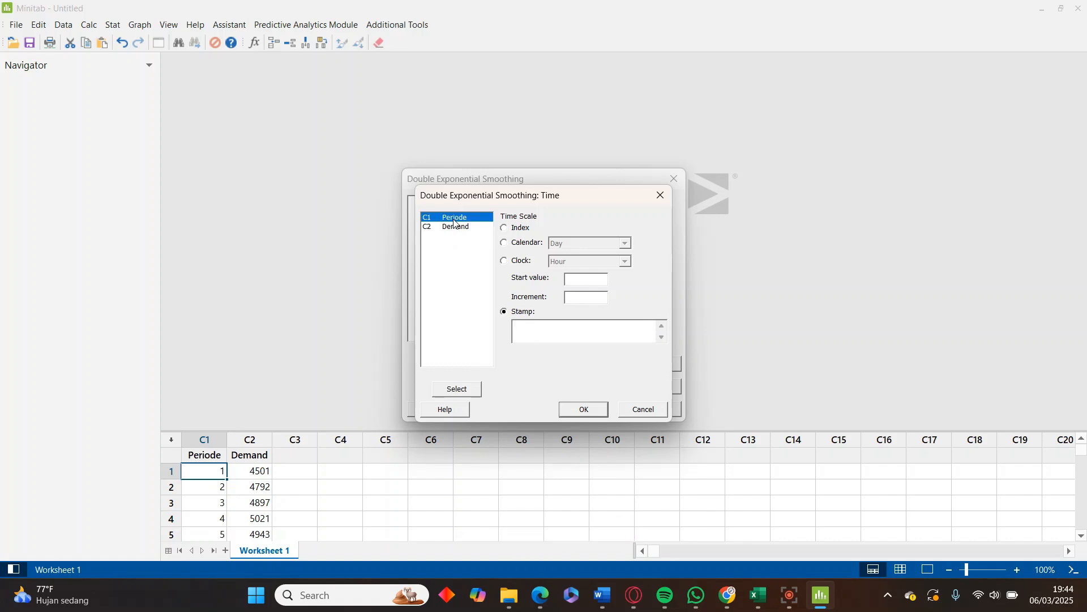
click(458, 390)
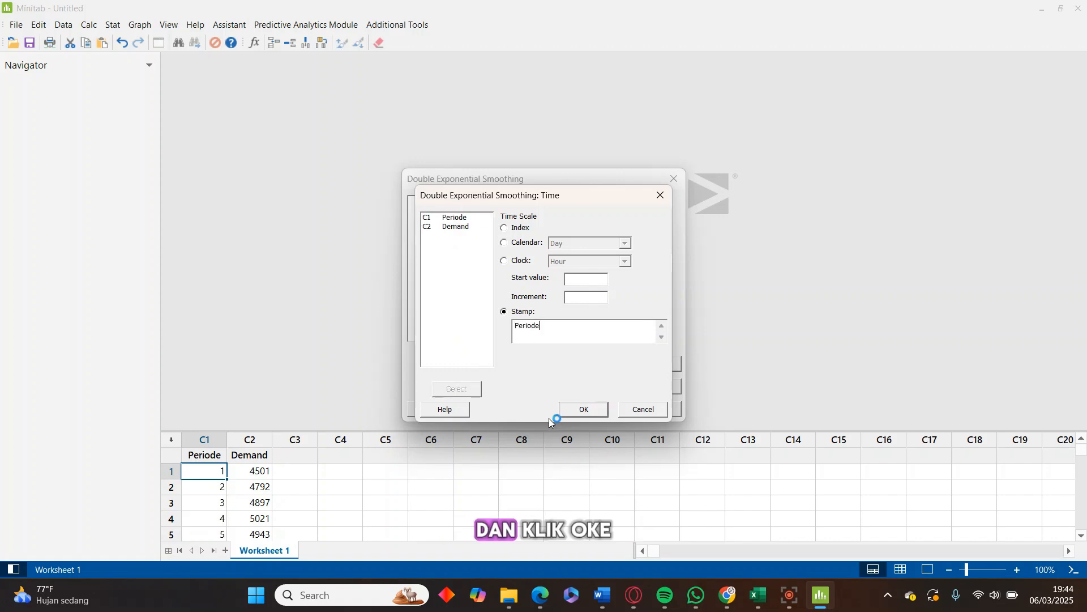
click(573, 413)
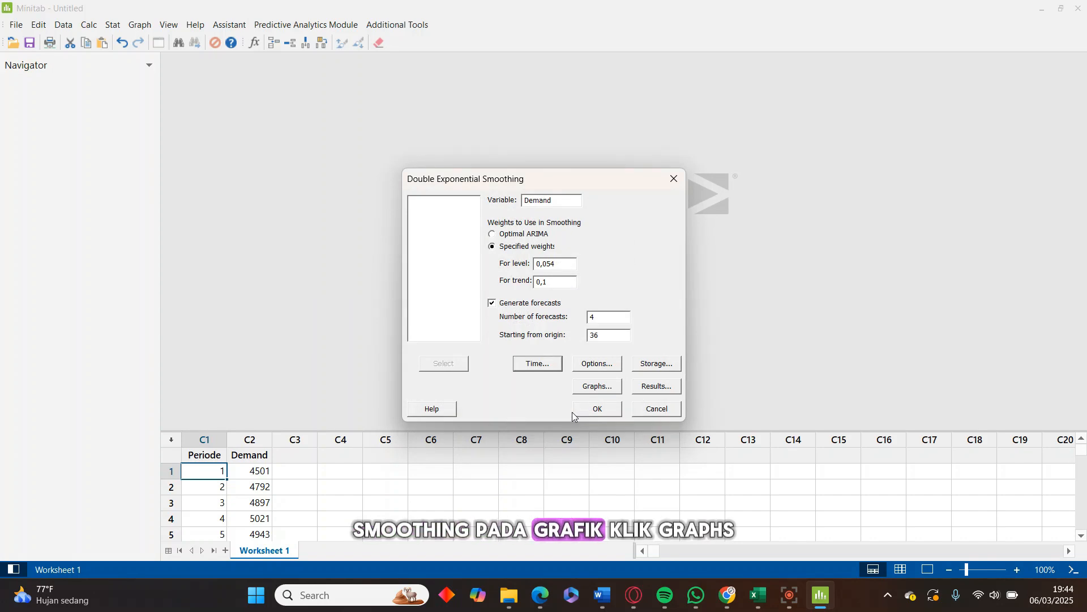
Use the smoothed vs. actual plot for the double exponential smoothing
click(607, 388)
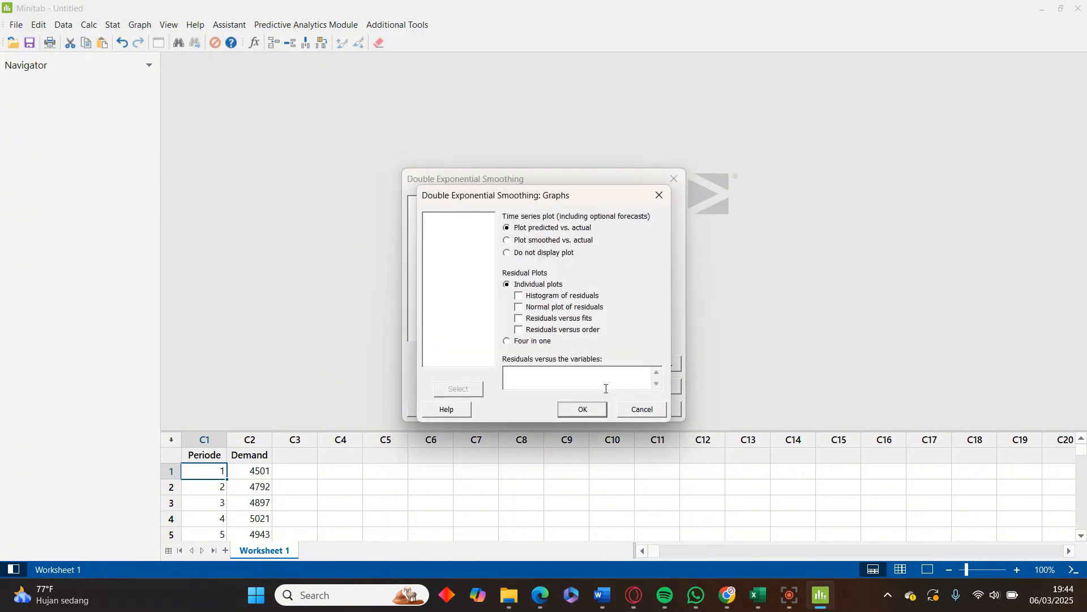
click(507, 241)
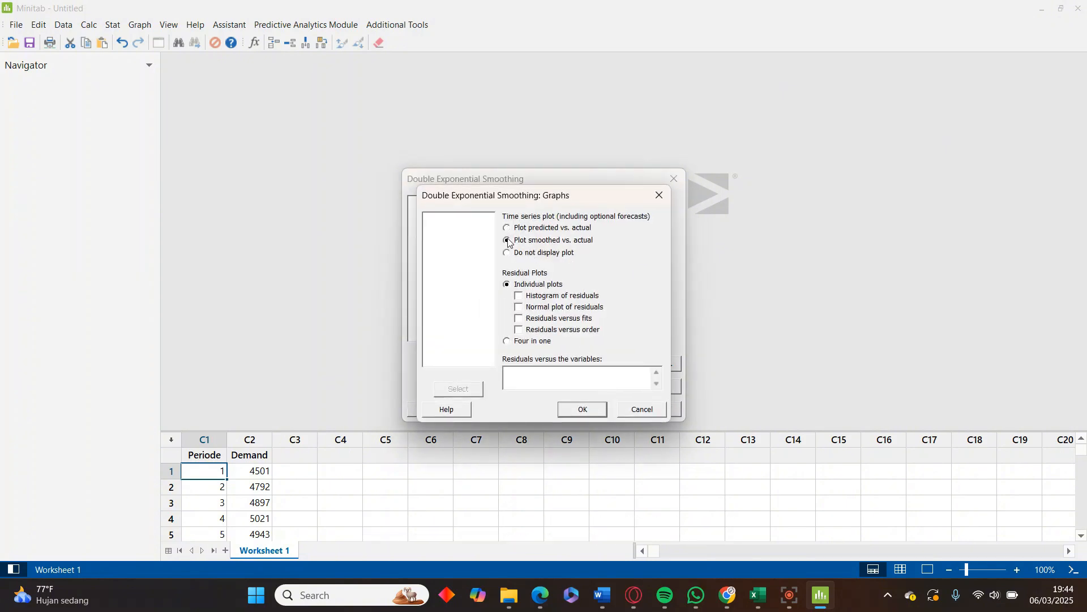
click(575, 410)
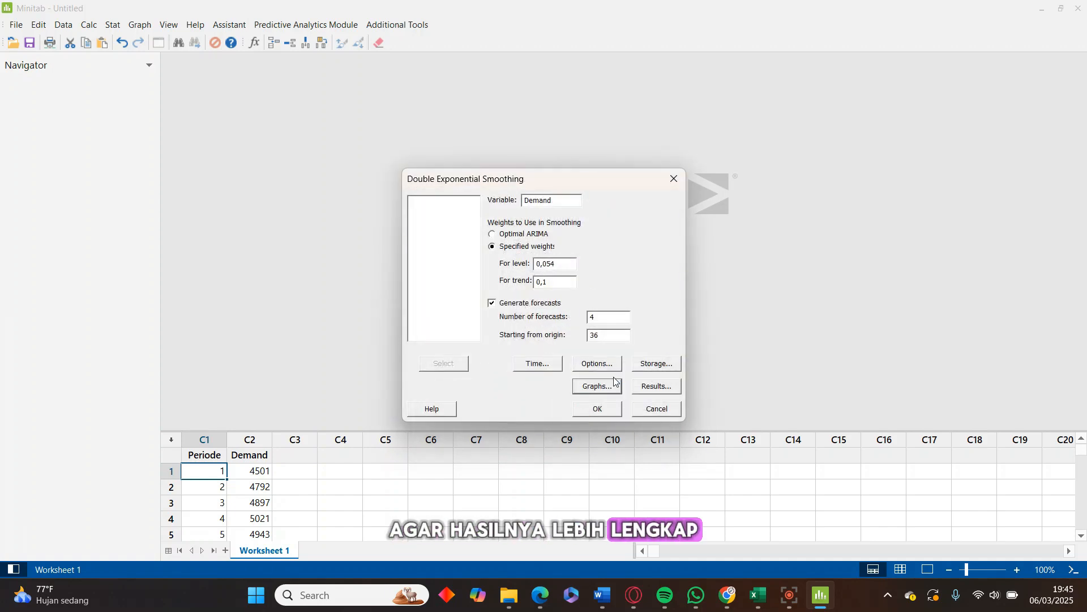
Display both the summary table and results table, and run the double exponential smoothing analysis
click(664, 390)
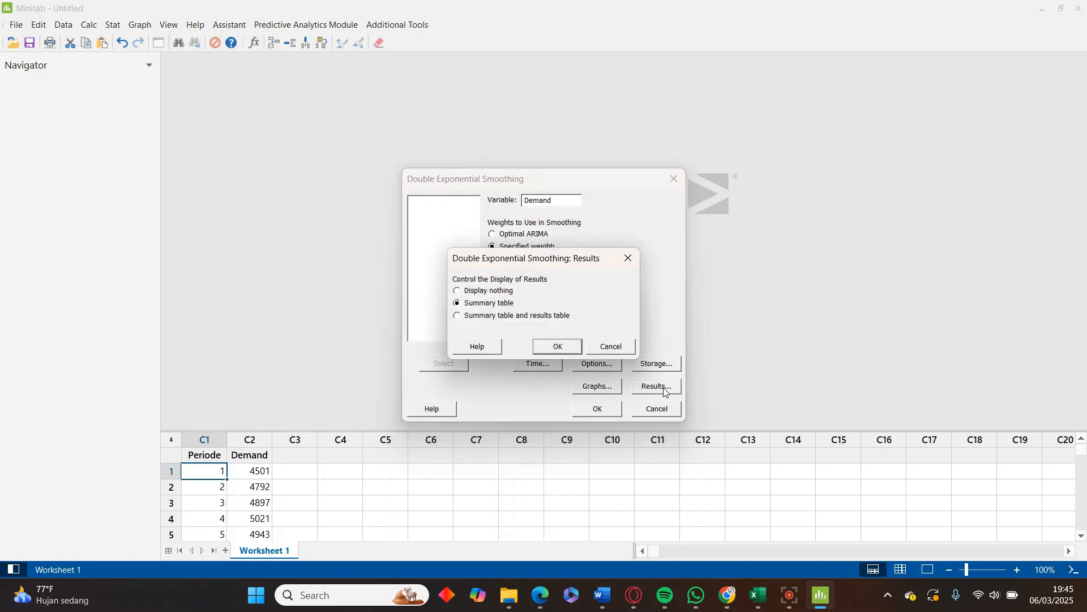
click(459, 316)
click(555, 347)
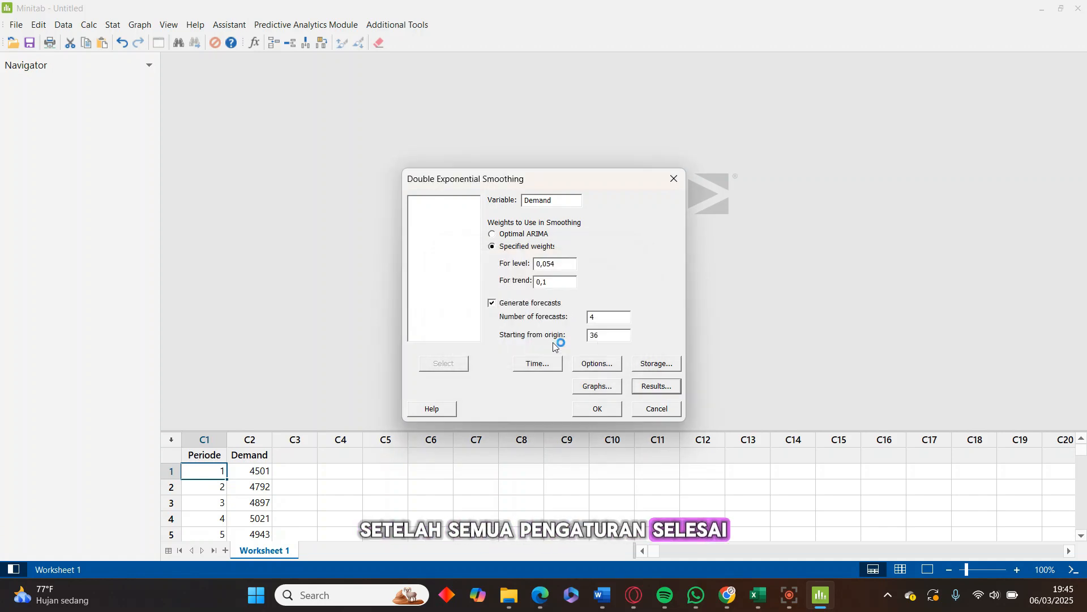
click(595, 409)
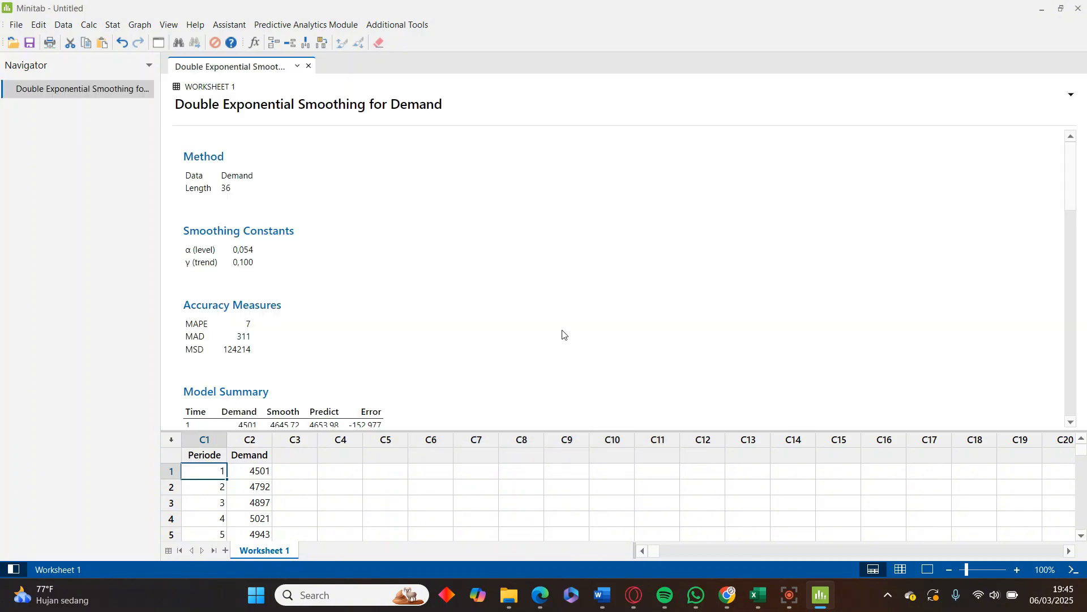
Examine the double exponential smoothing output for Demand: the accuracy measures, model summary, forecasts table and smoothing plot
scroll(564, 335, down, 2)
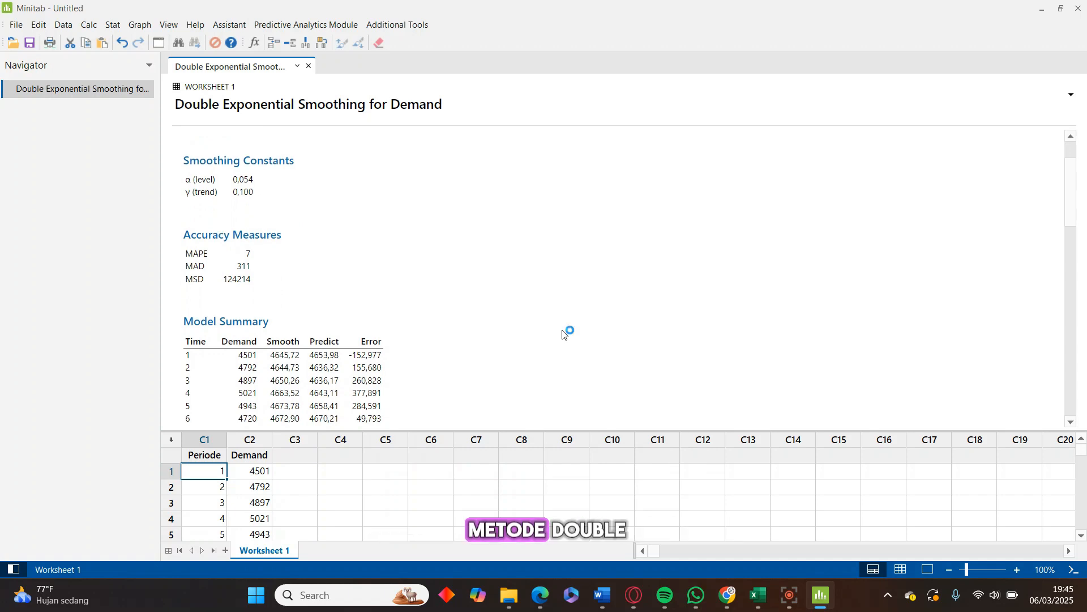
scroll(565, 334, down, 7)
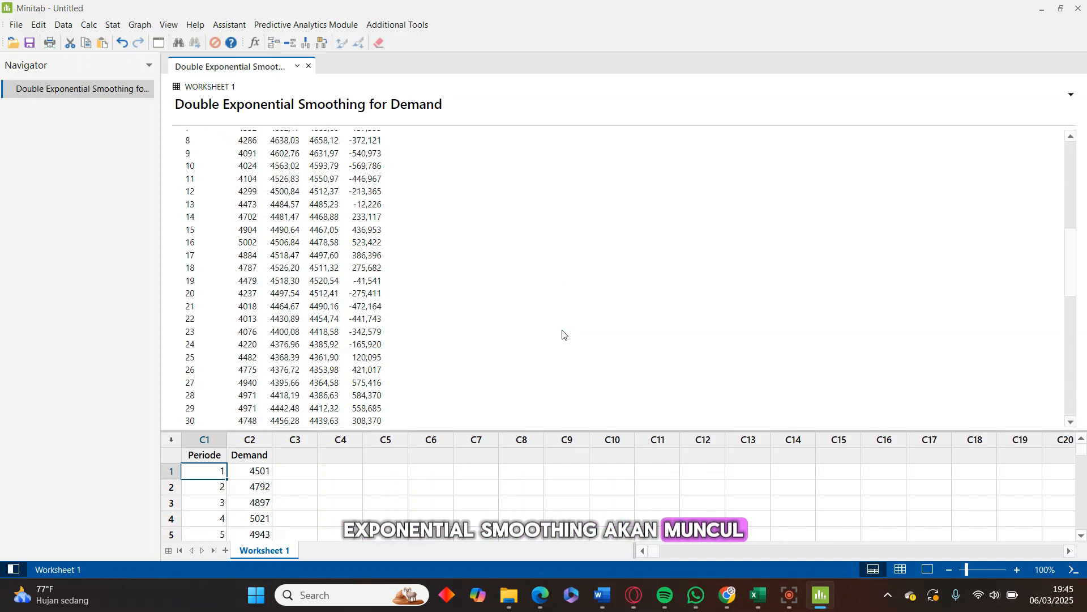
scroll(563, 334, down, 10)
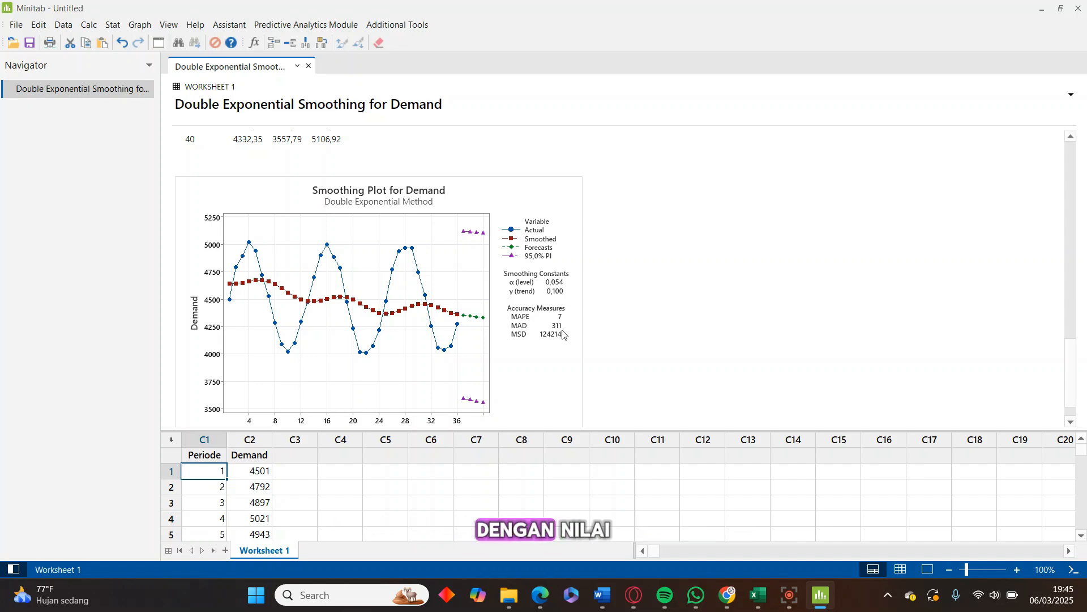
scroll(563, 334, up, 15)
scroll(562, 334, up, 1)
scroll(563, 334, down, 12)
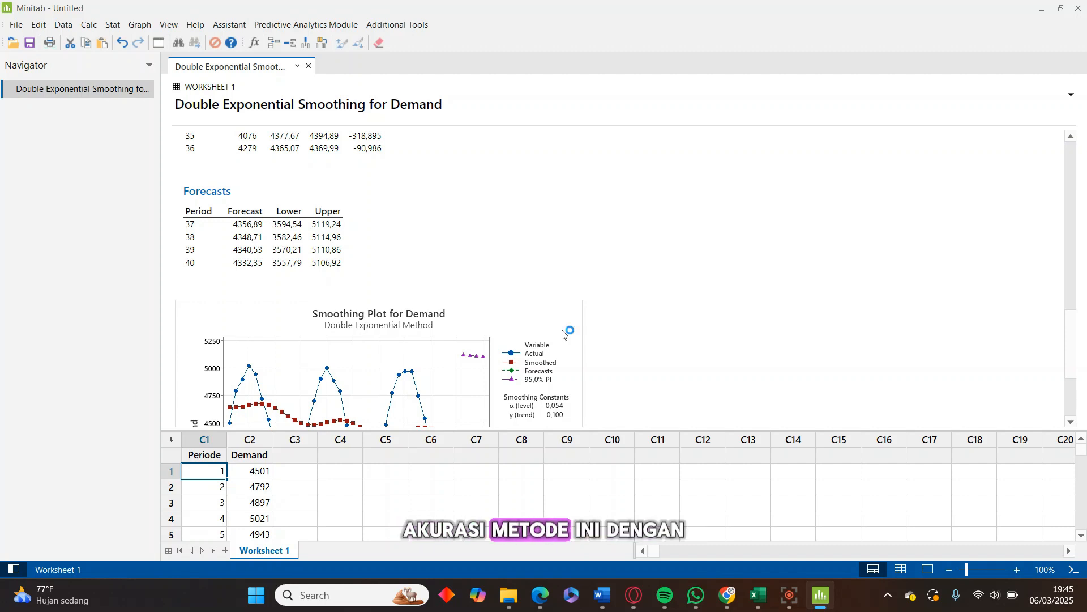
scroll(531, 274, up, 15)
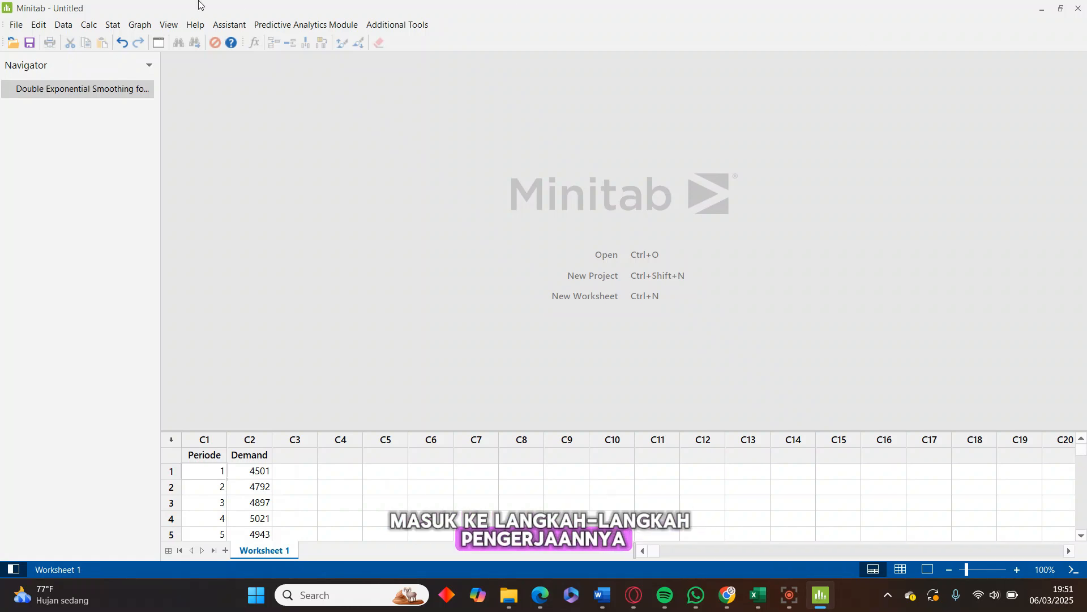
Start a Winters' Method analysis of the Demand variable with seasonal length 12 and the additive method type
click(120, 26)
click(157, 184)
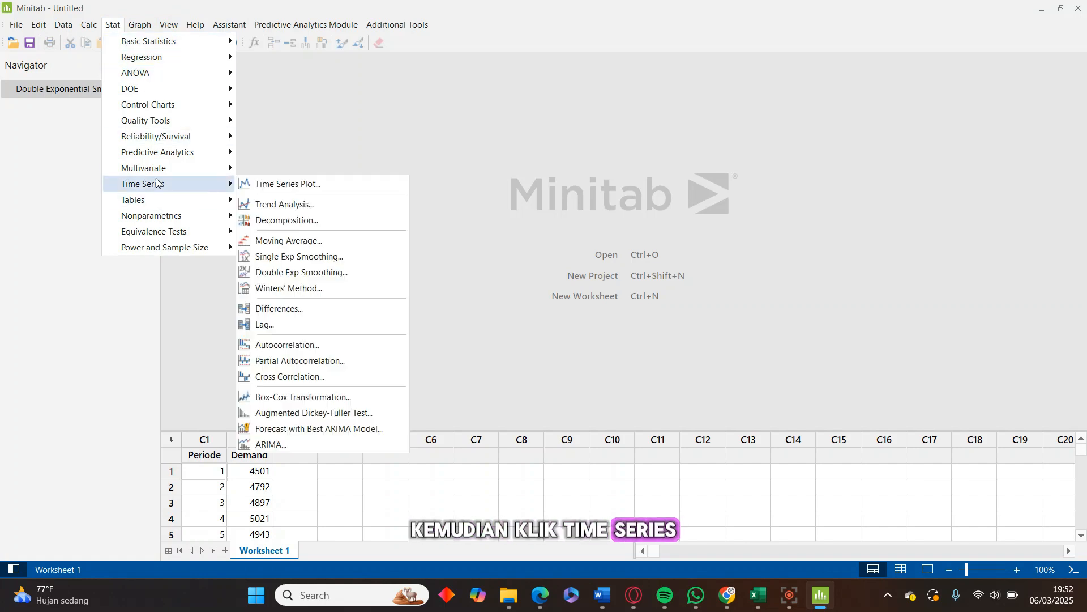
click(321, 289)
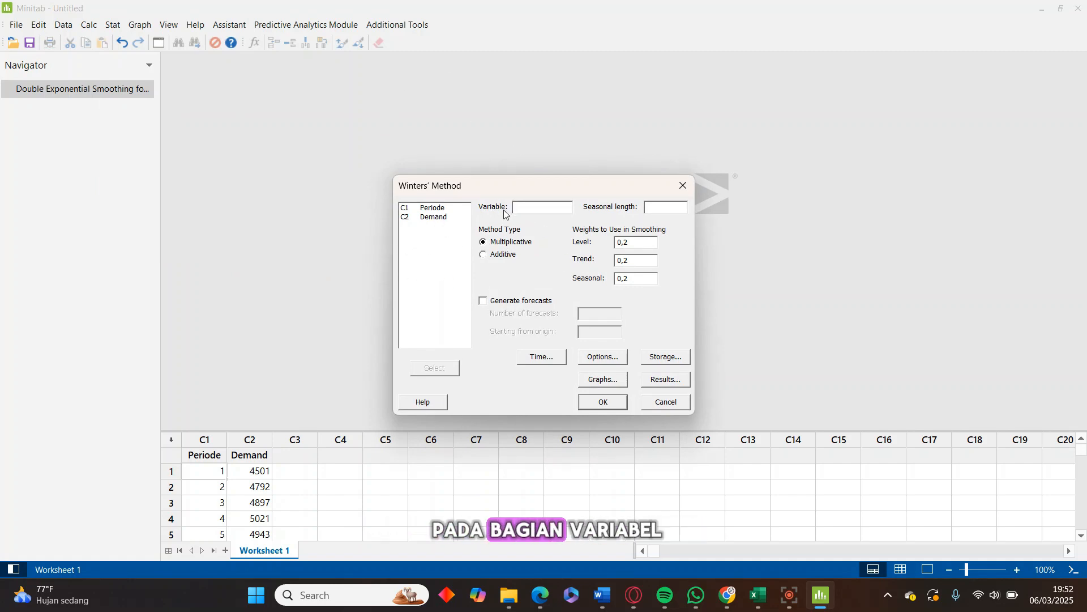
click(439, 219)
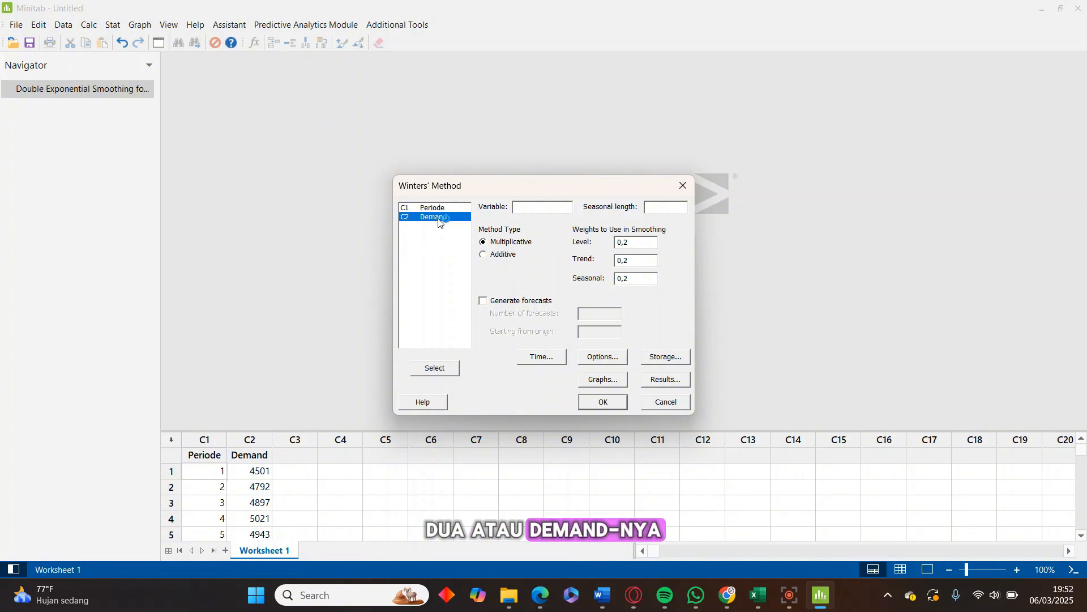
click(447, 373)
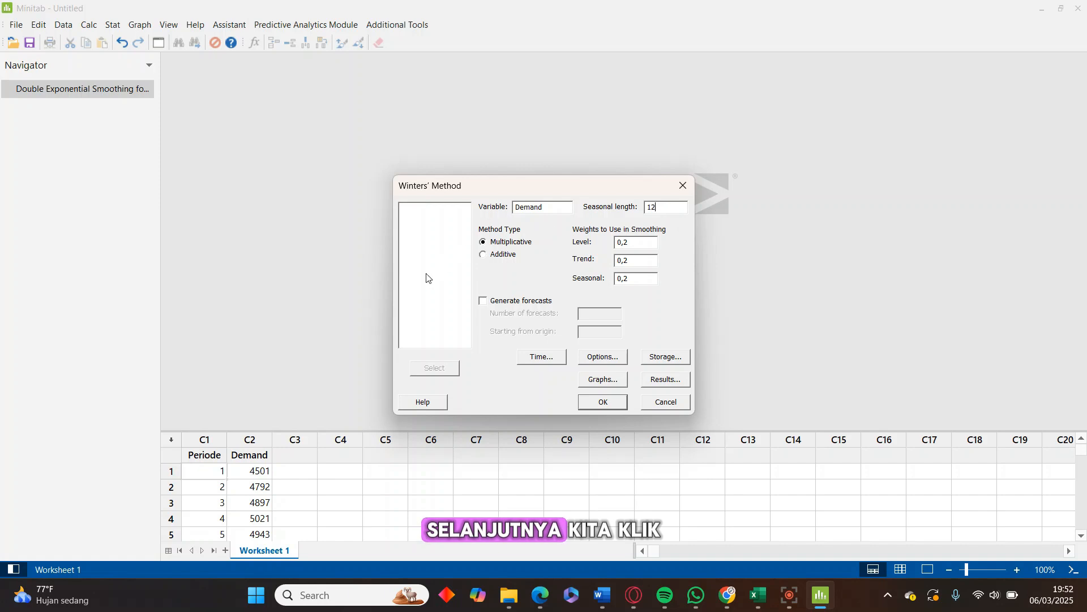
click(482, 255)
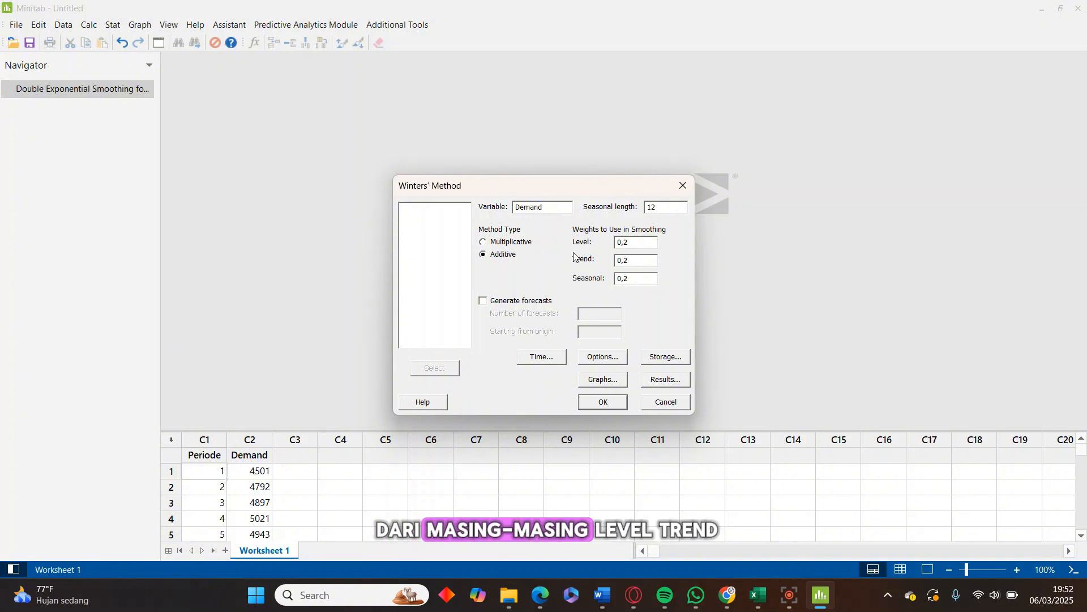
Set the Winters' Method smoothing weights to 0,054 for level, 0,1 for trend and 0,9 for seasonal
click(640, 244)
key(BackSpace)
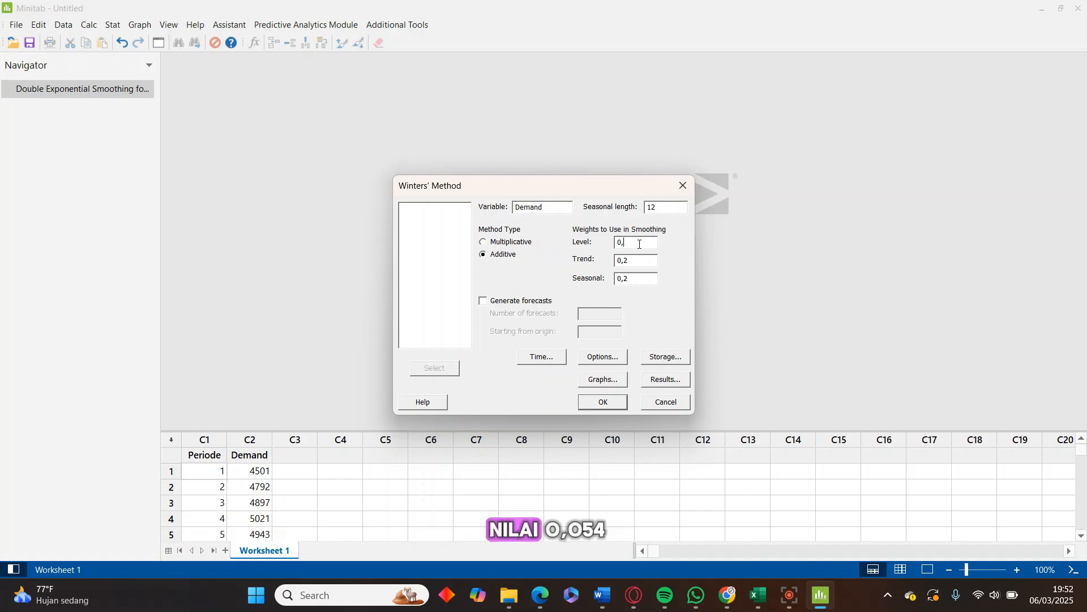
text(0)
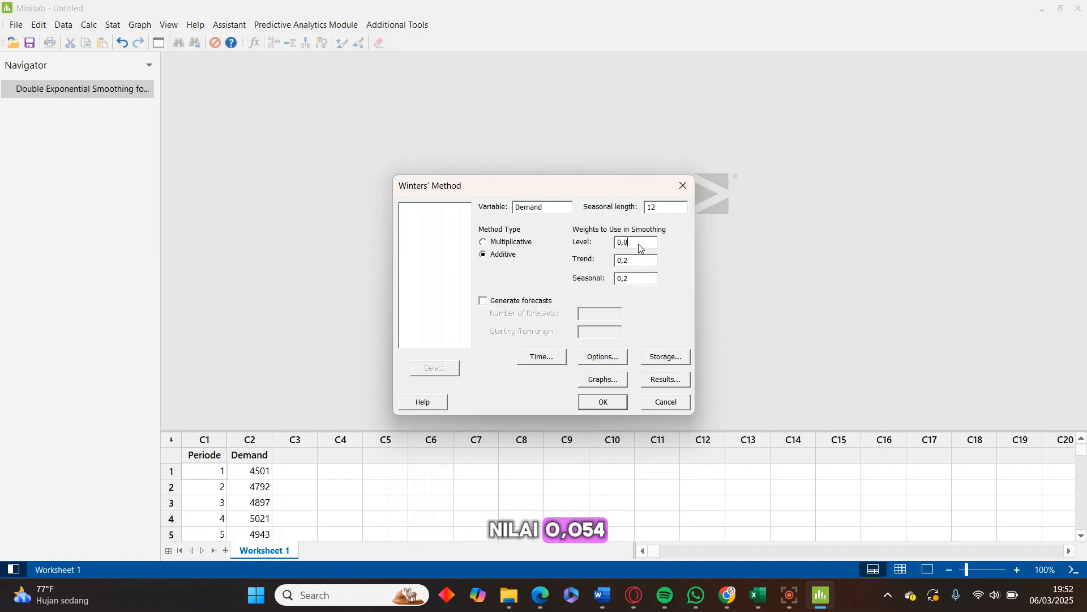
text(54)
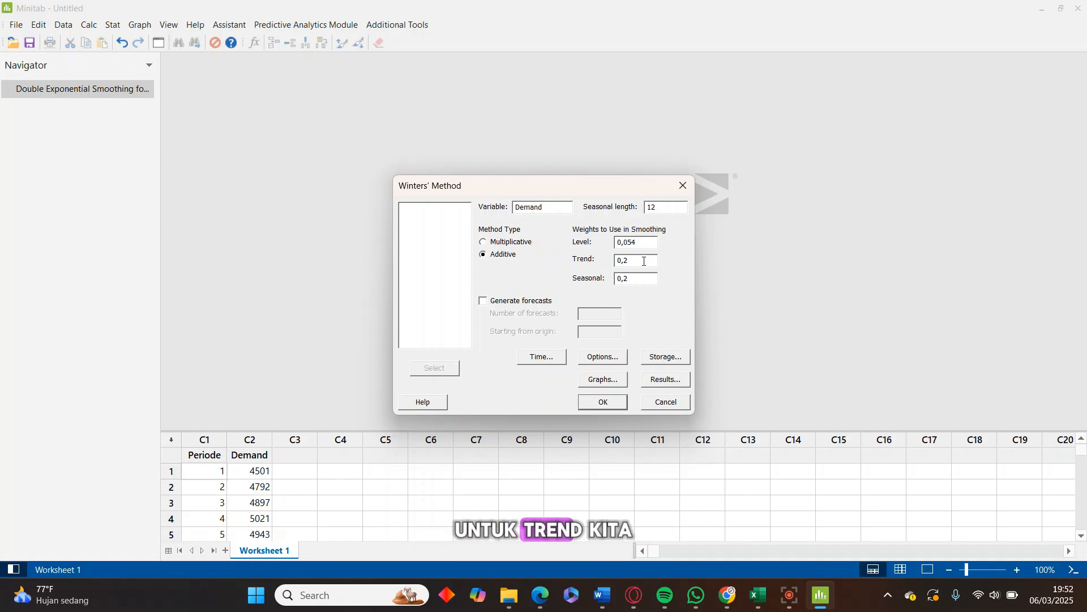
key(BackSpace)
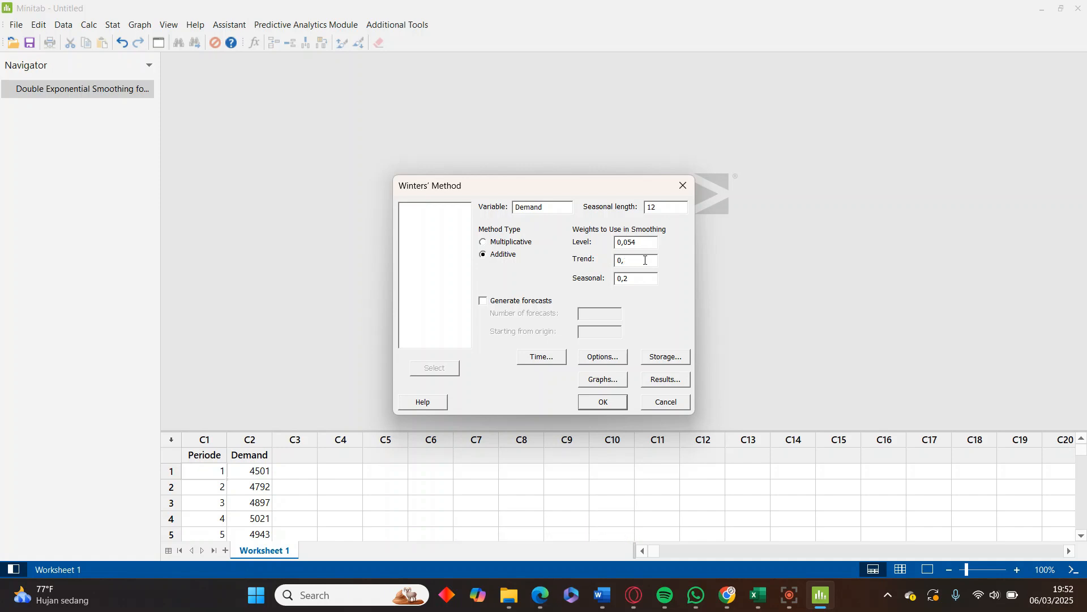
click(644, 279)
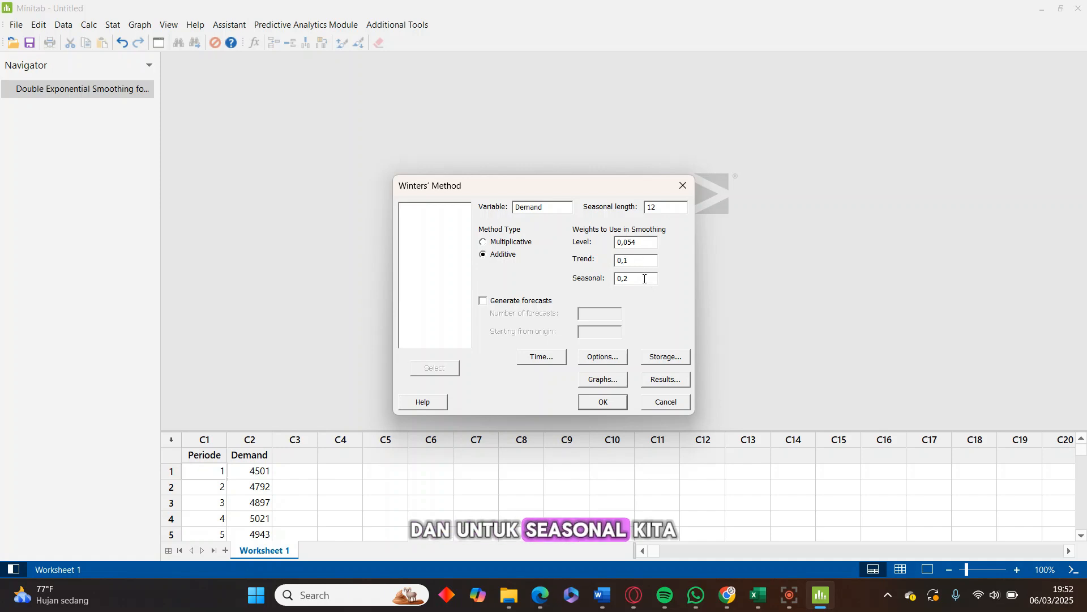
key(BackSpace)
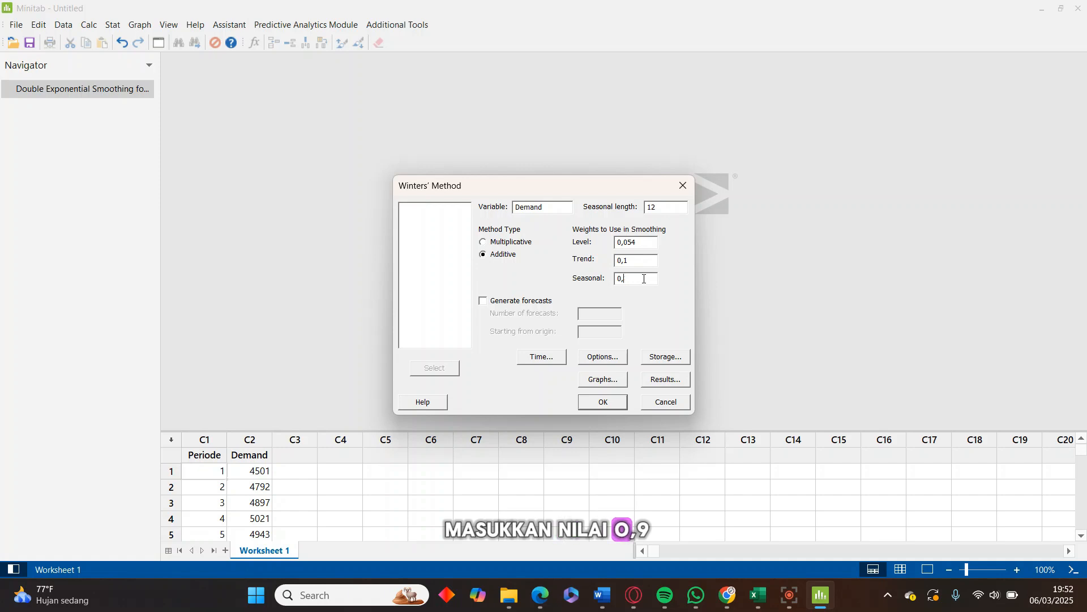
text(9)
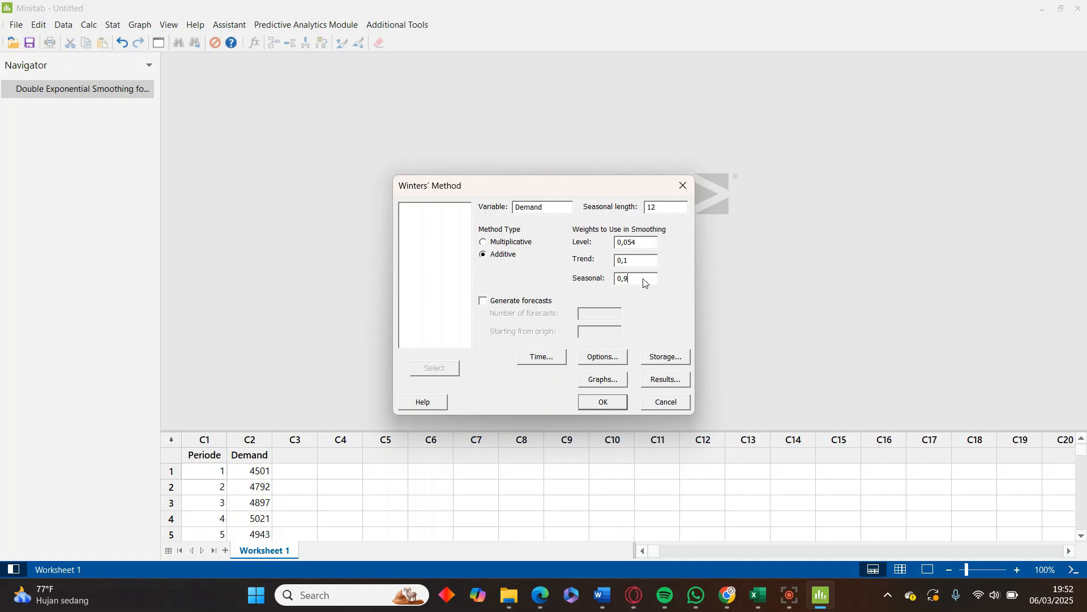
Enable forecast generation with 4 forecasts starting from origin 36
click(484, 303)
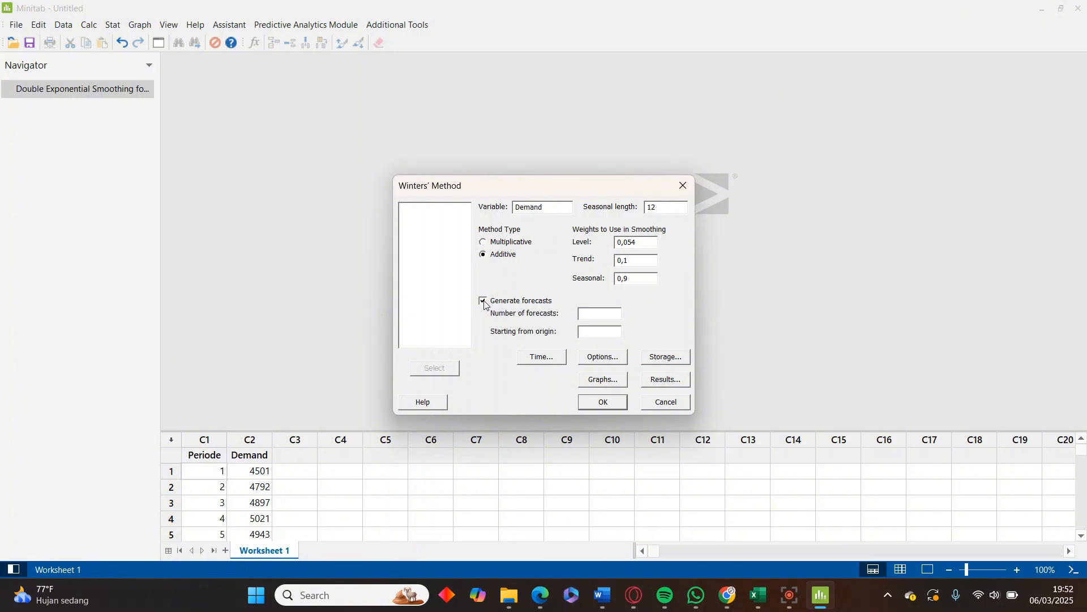
click(598, 315)
click(599, 333)
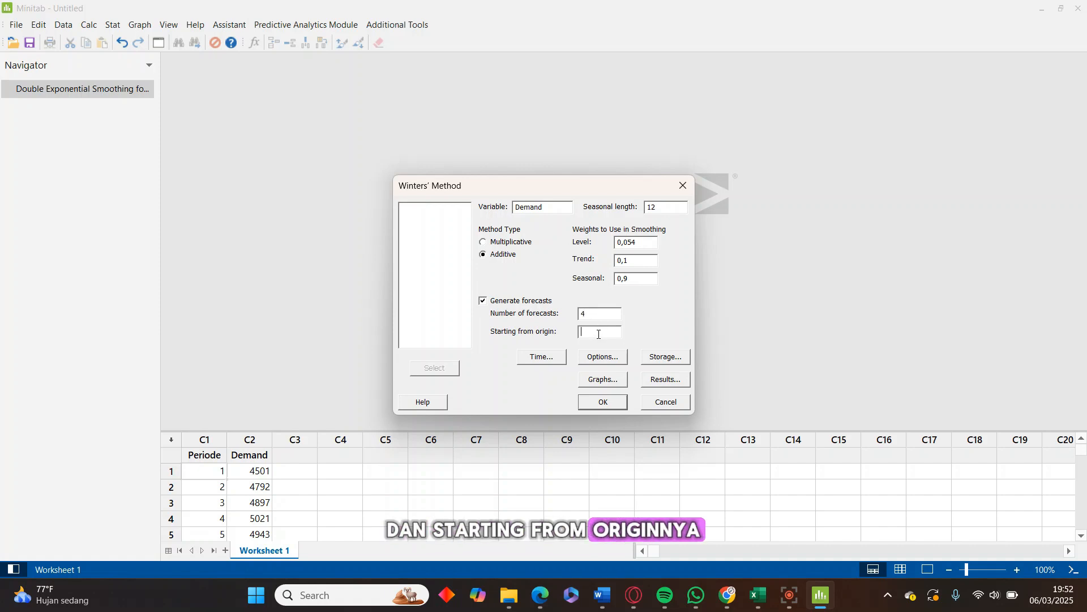
text(36)
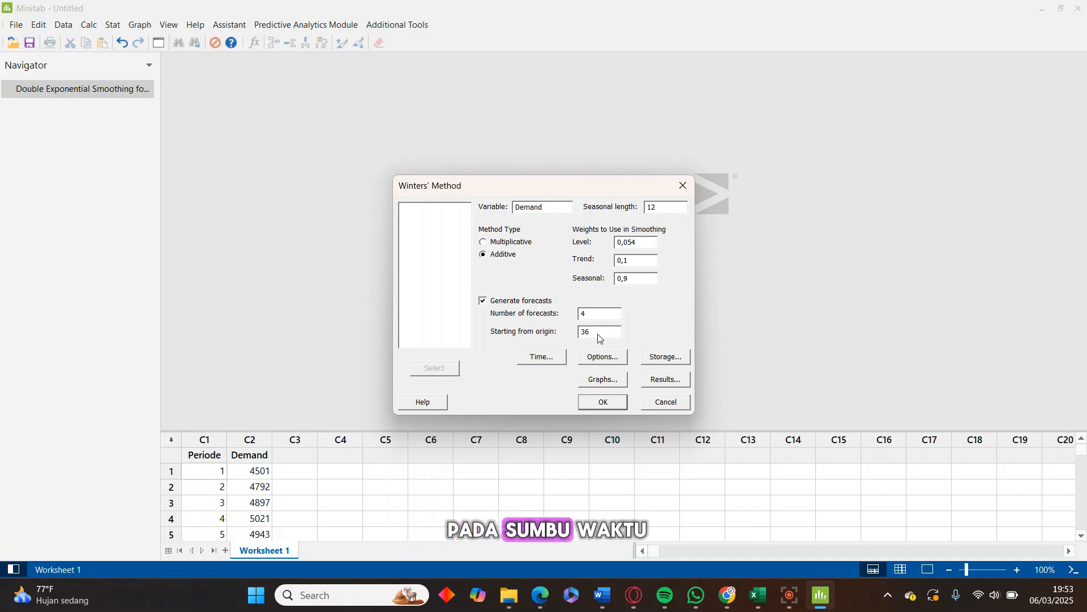
Set the time scale to Stamp, using the Periode column as the stamp variable
click(542, 357)
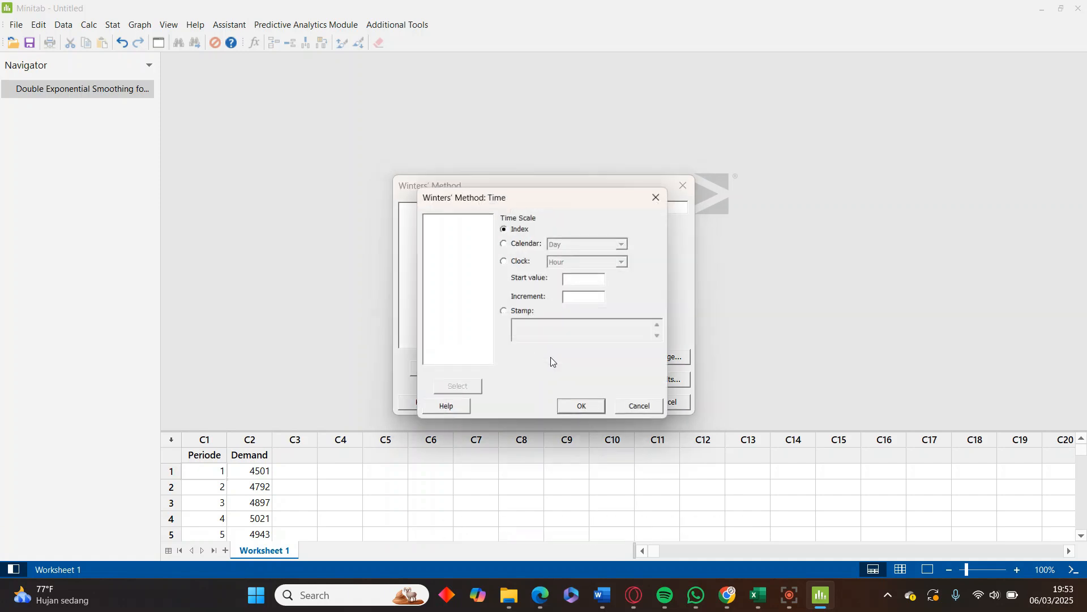
click(505, 313)
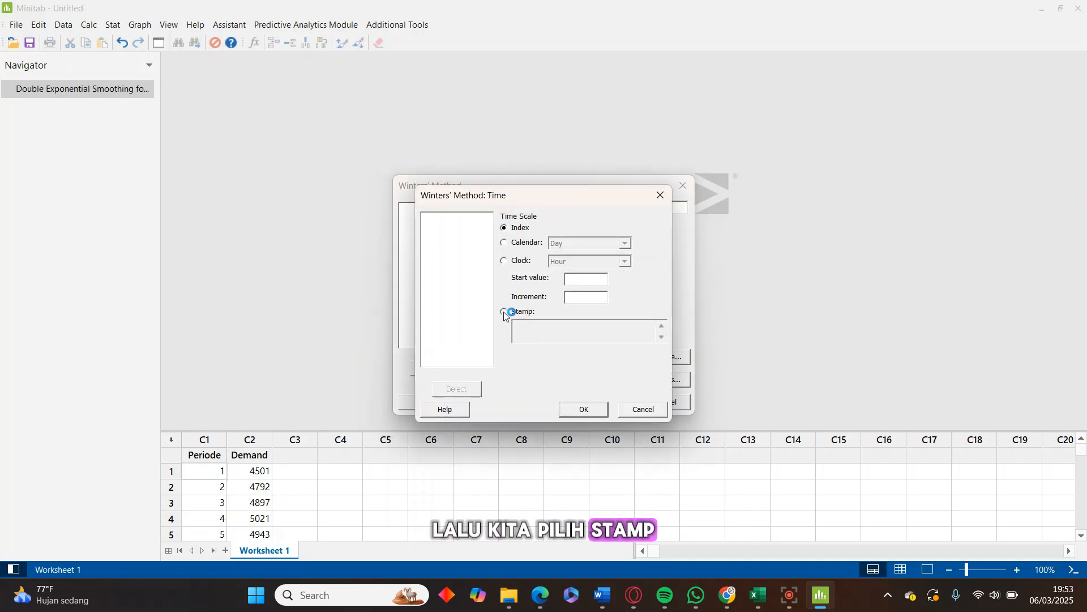
click(525, 327)
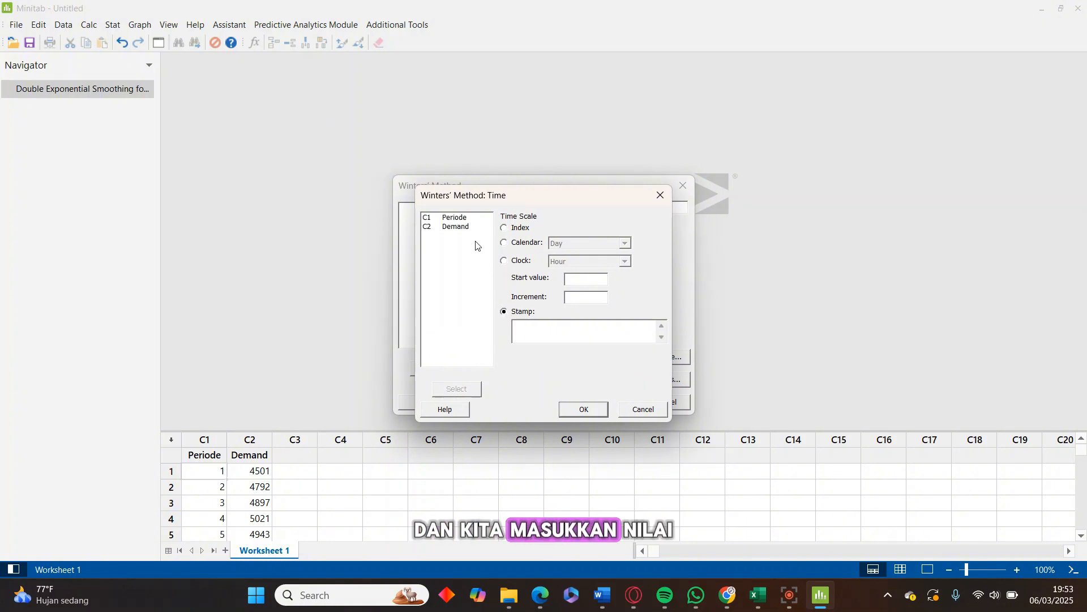
click(462, 219)
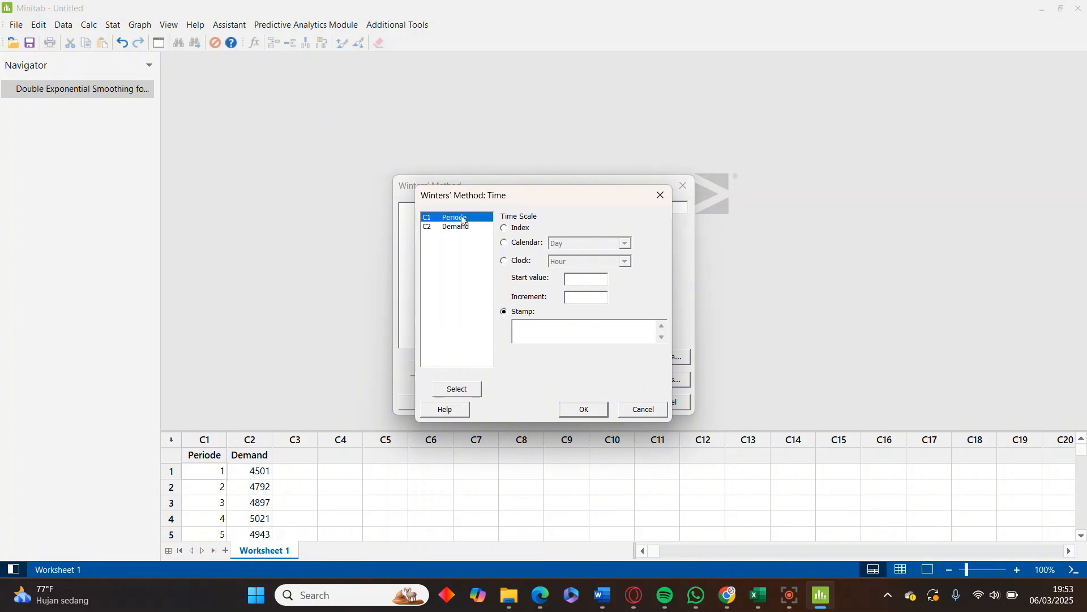
click(444, 390)
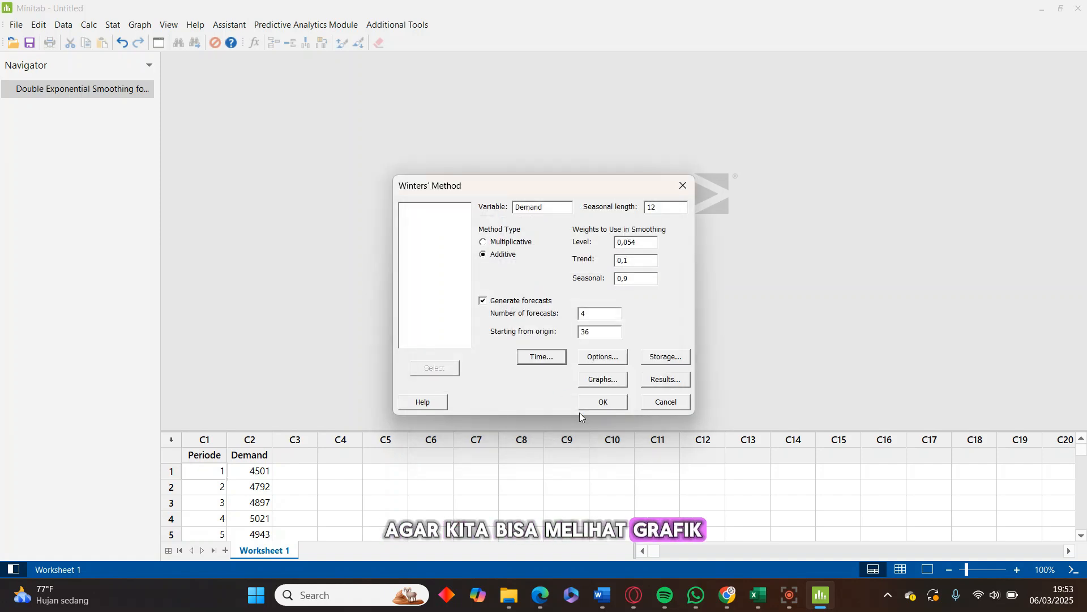
Set the time series plot to show smoothed versus actual values
click(601, 380)
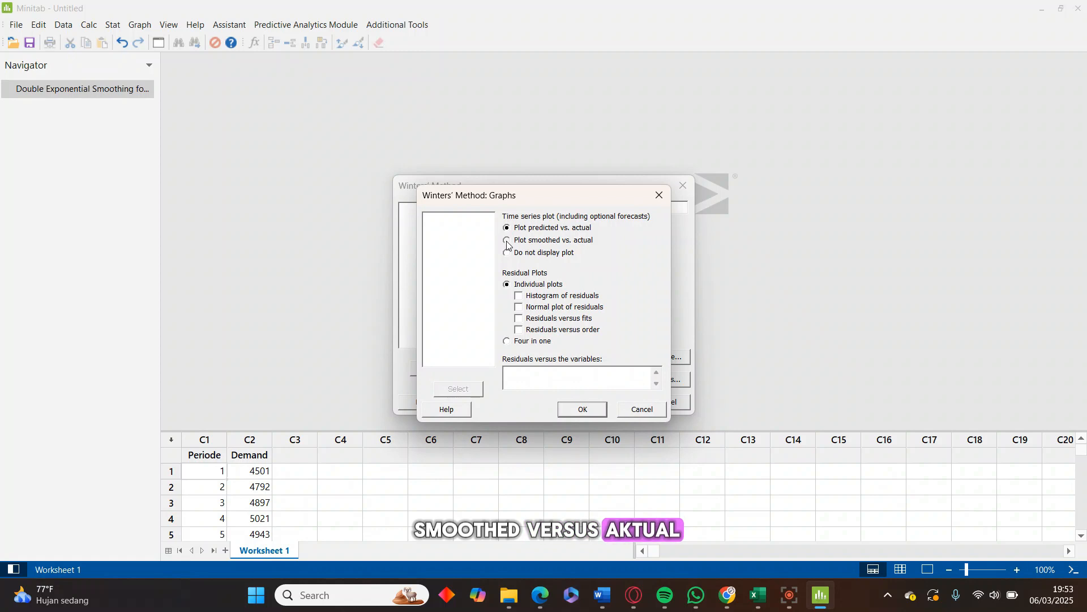
click(507, 241)
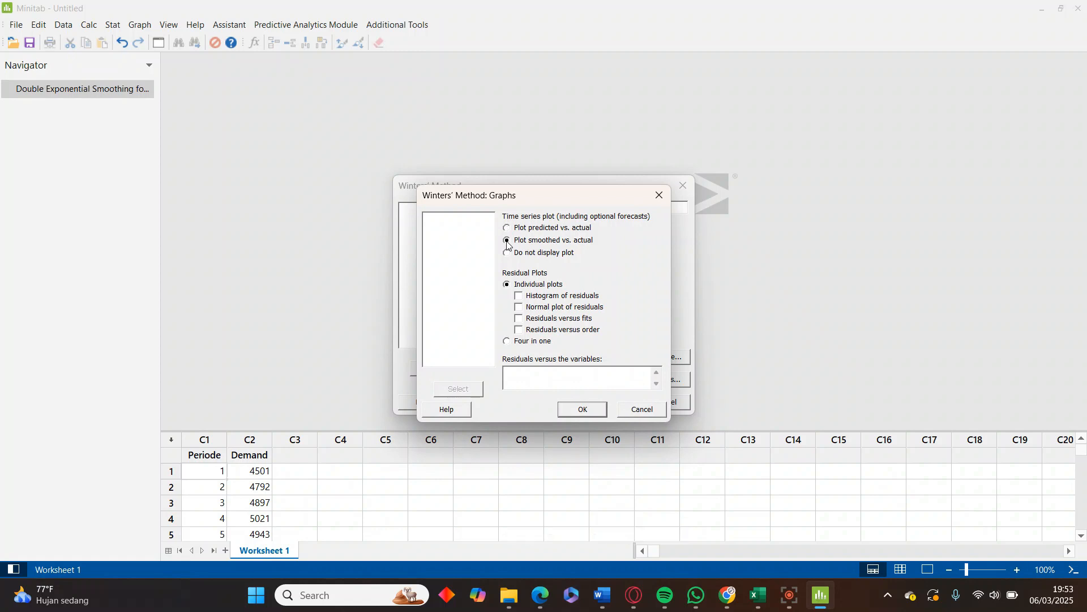
click(588, 412)
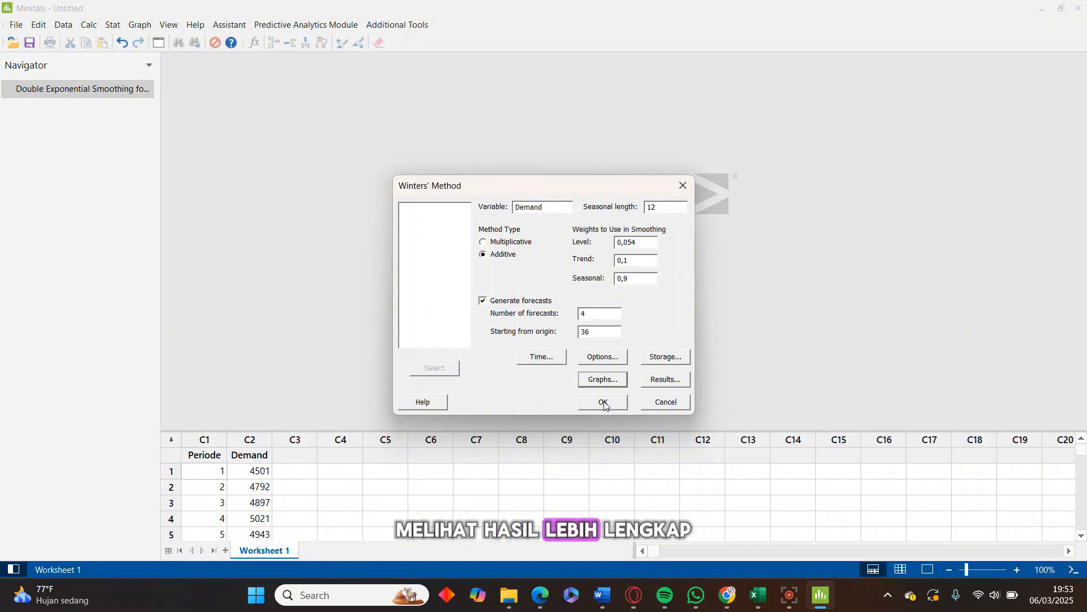
Display both the summary table and results table, and run the Winters' Method analysis
click(660, 380)
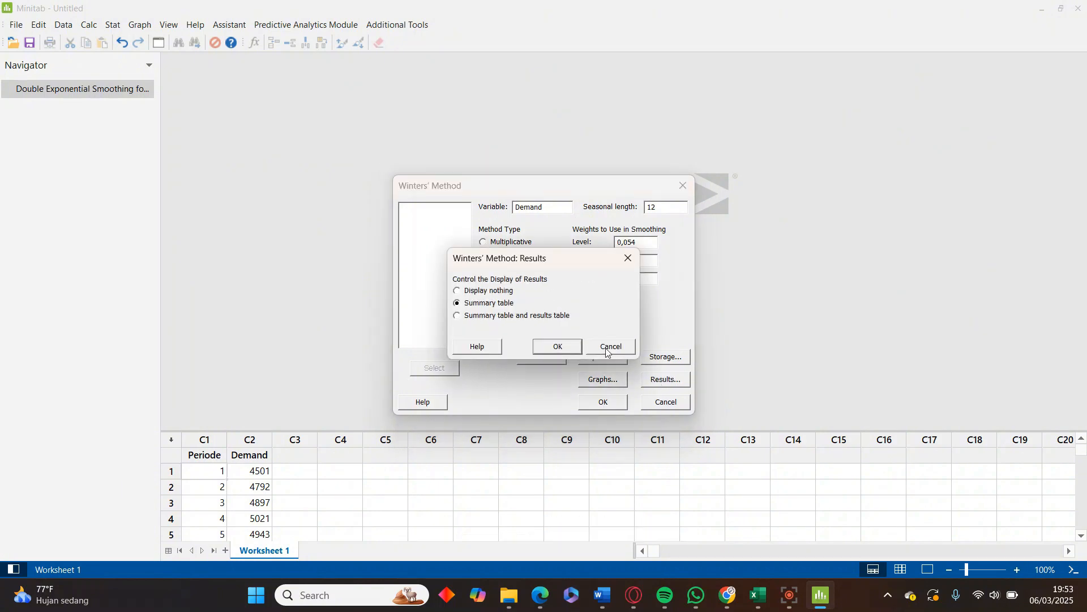
click(457, 317)
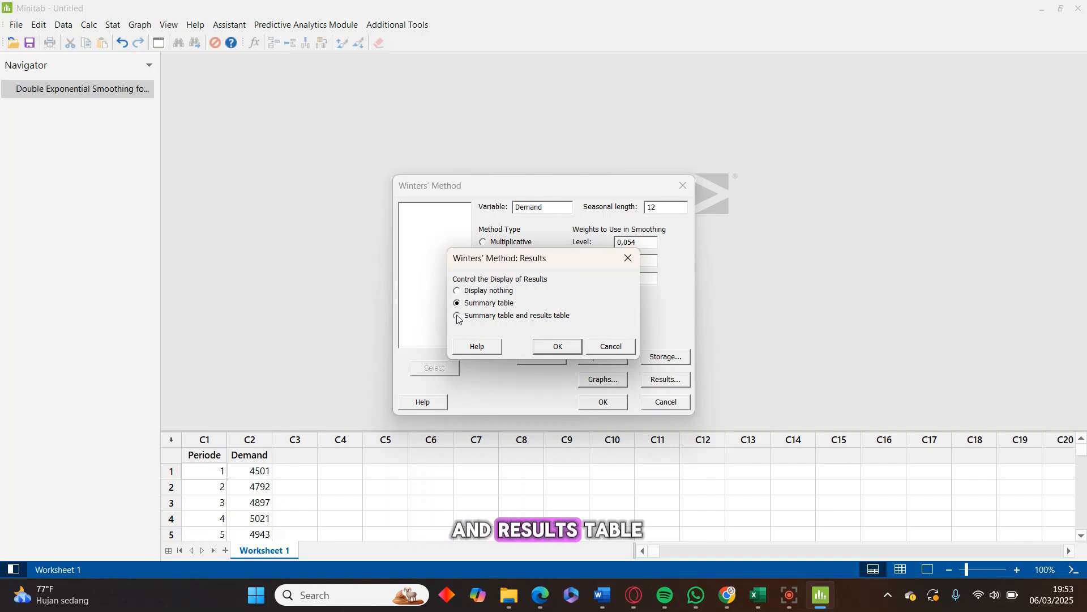
click(555, 347)
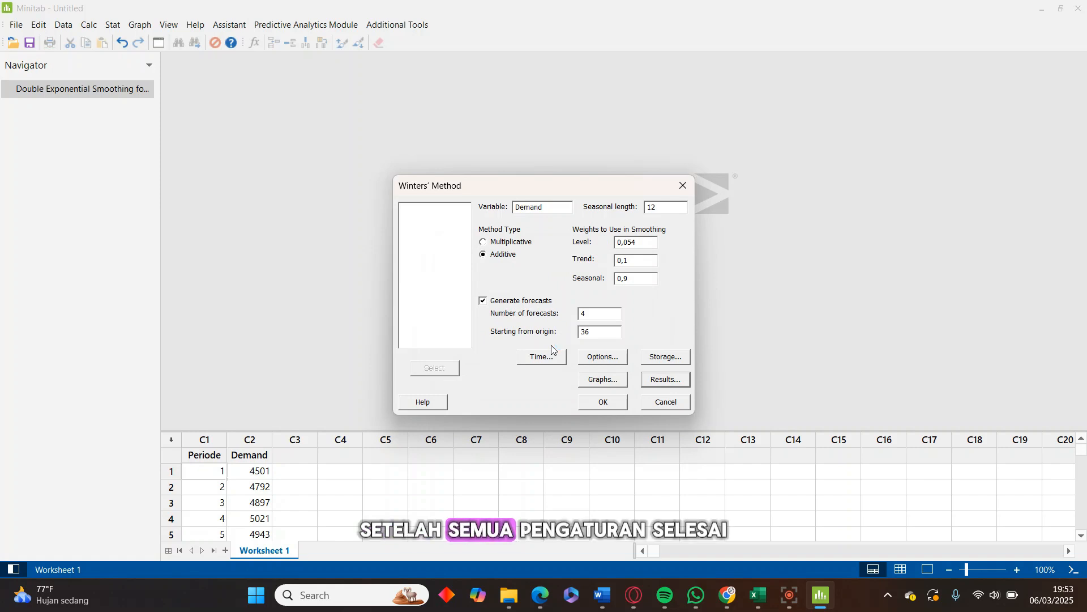
click(598, 405)
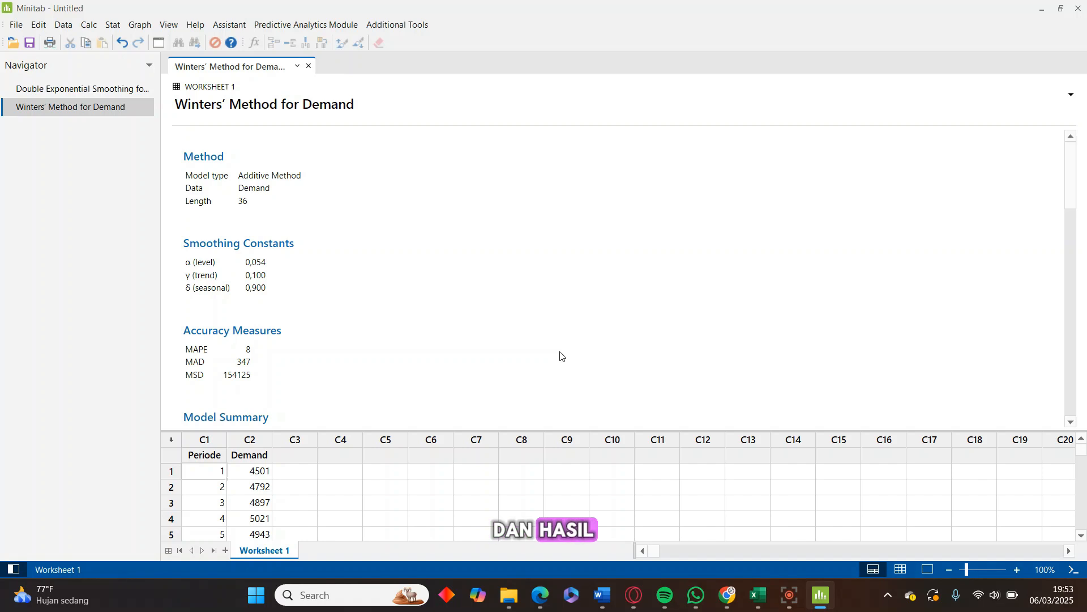
Examine the Winters' Method output for Demand: the model summary, forecasts table, plot and accuracy measures
scroll(562, 356, down, 2)
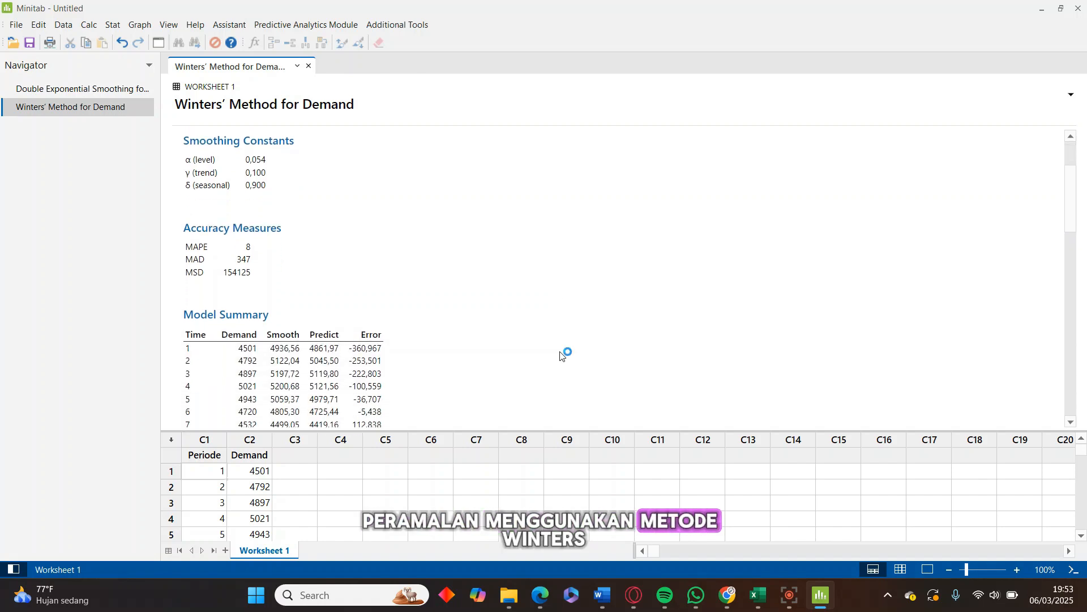
scroll(560, 355, down, 10)
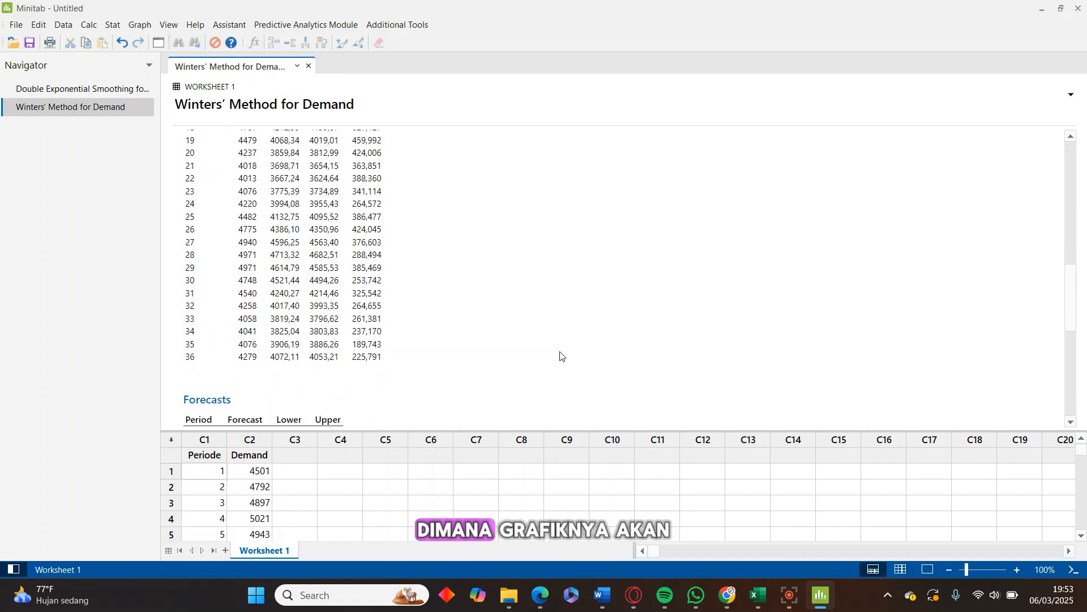
scroll(561, 355, down, 10)
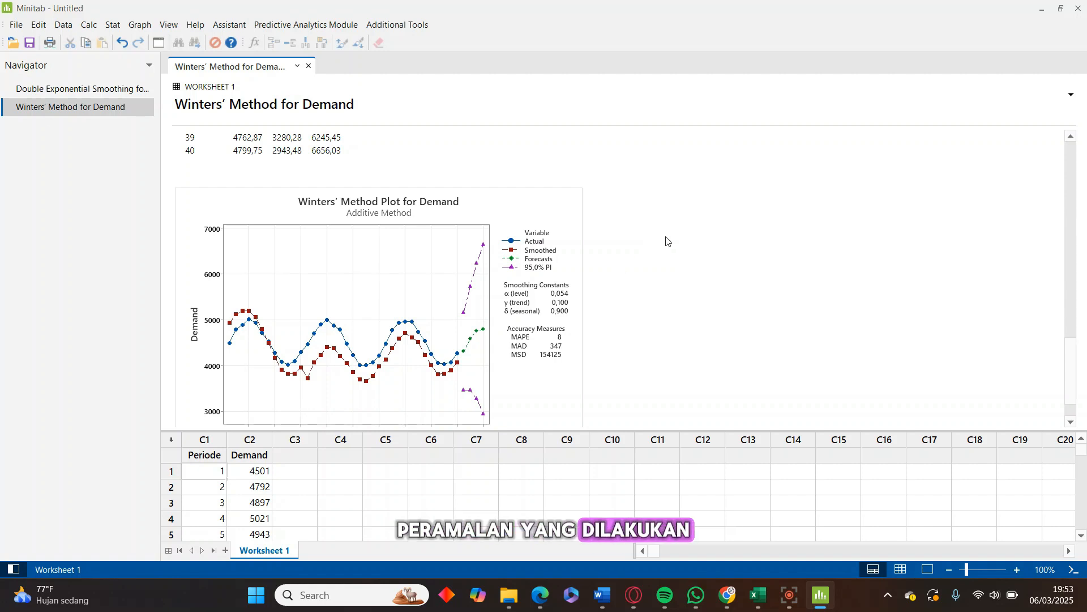
scroll(666, 240, up, 5)
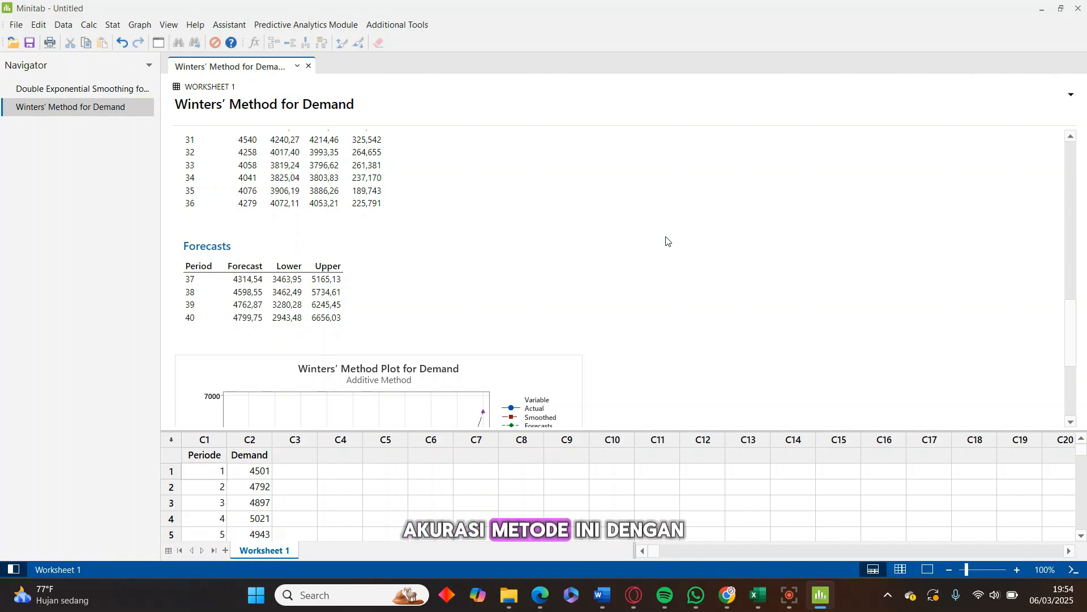
scroll(667, 241, up, 10)
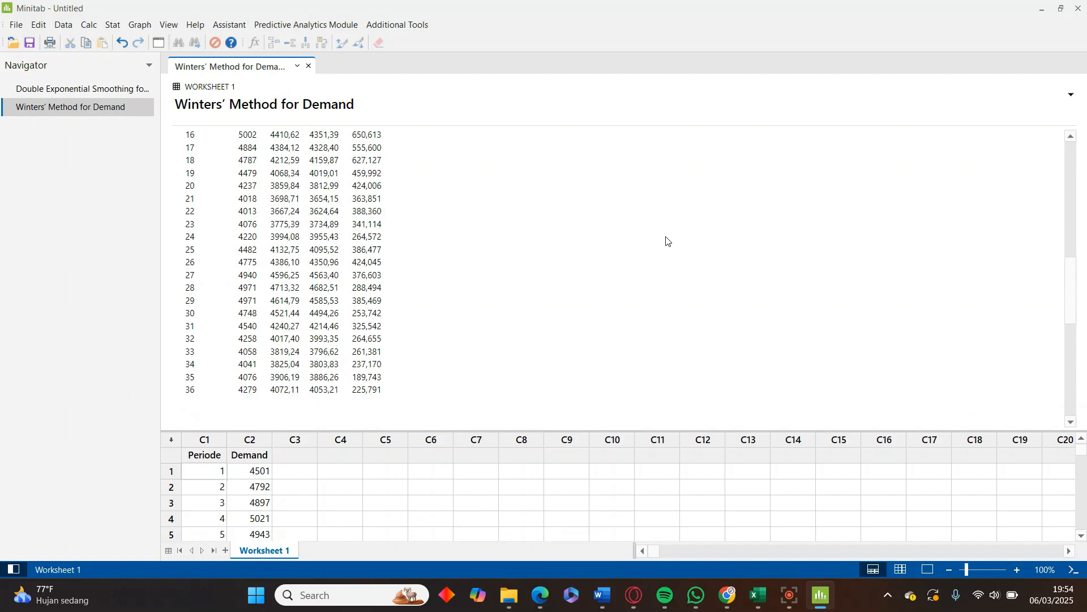
scroll(667, 240, up, 2)
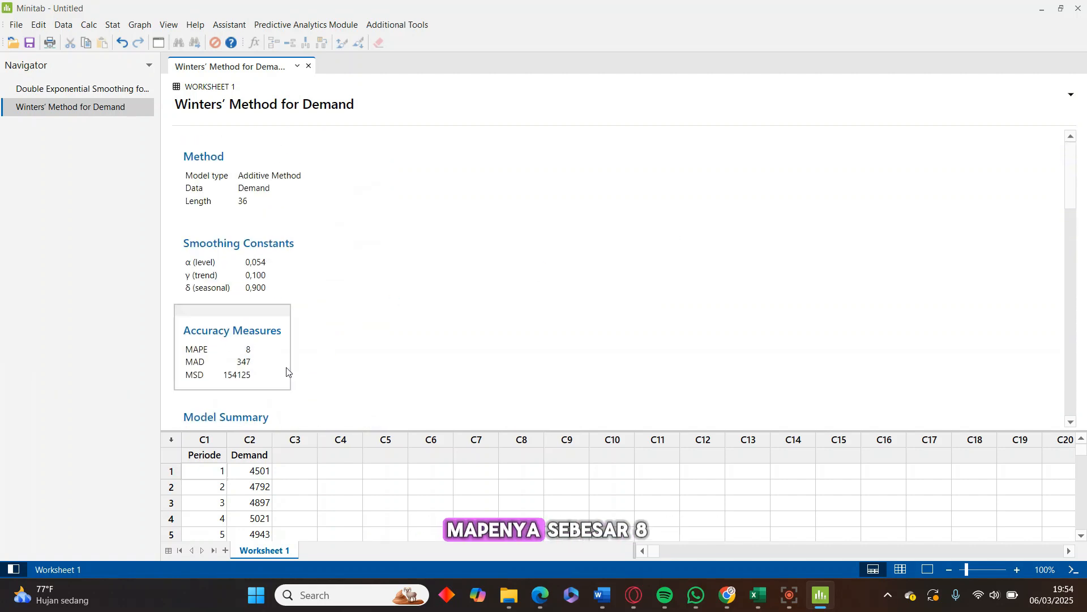